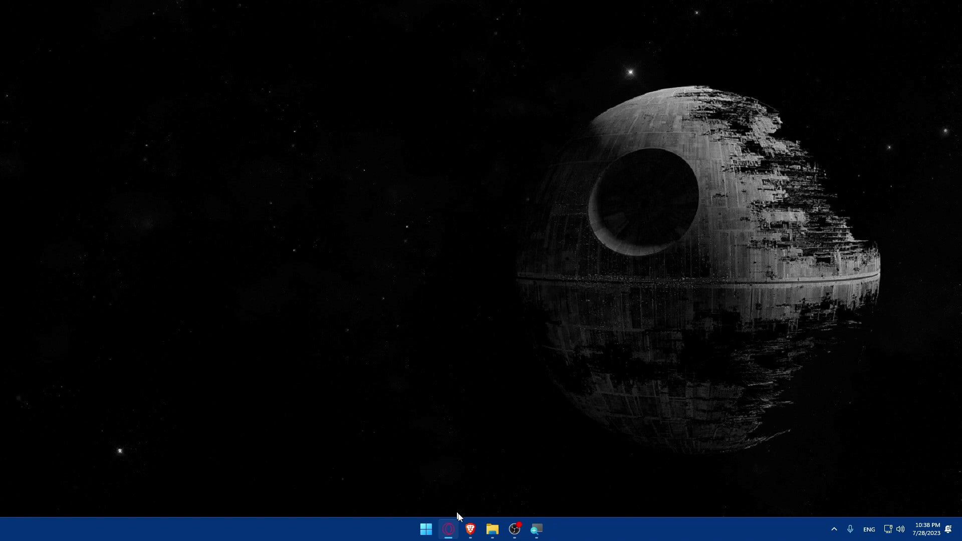
# Step: Load squarespace.com in the Brave browser
pyautogui.click(470, 529)
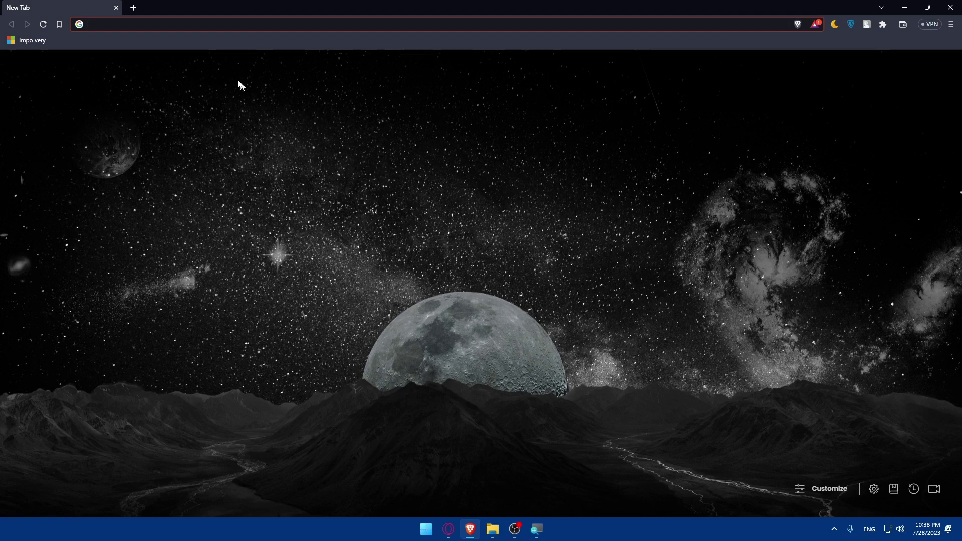
pyautogui.click(181, 26)
pyautogui.write('s')
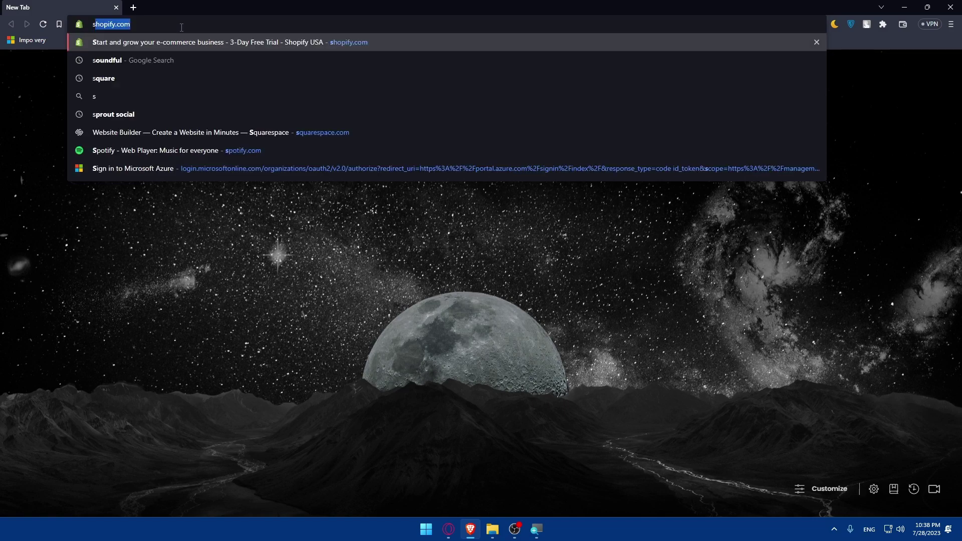
pyautogui.write('quarespac')
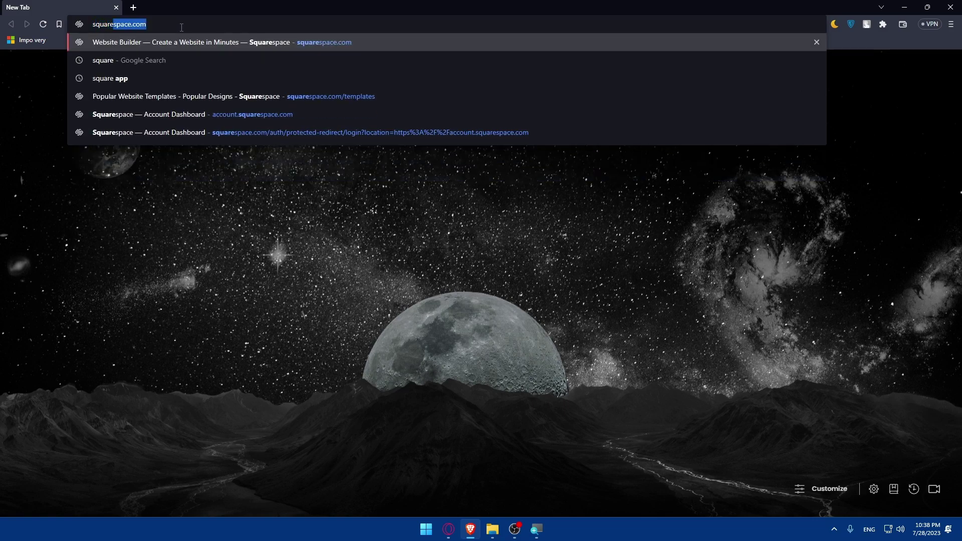
pyautogui.write('e.com')
pyautogui.press('Return')
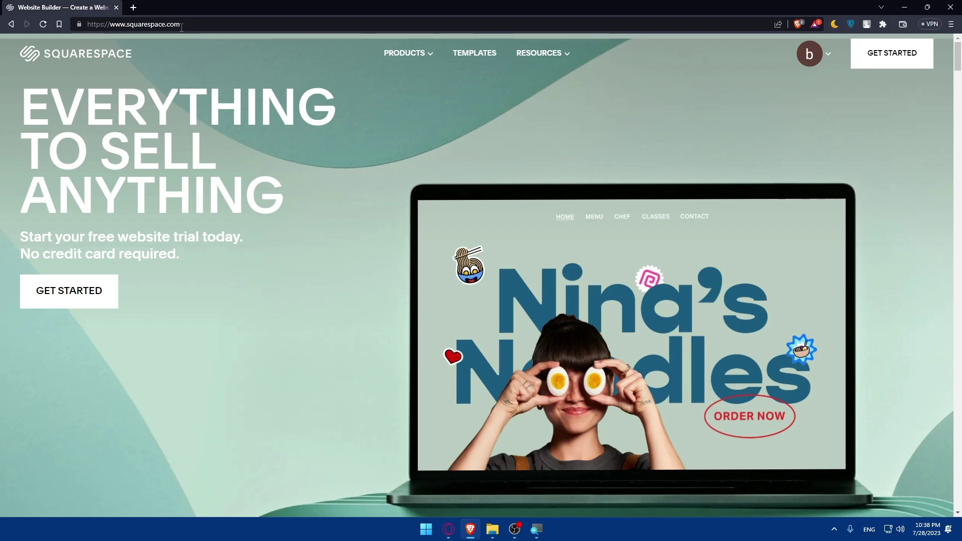
# Step: Go to the account dashboard and open the 'Your Site Title' website in the editor
pyautogui.scroll(-15, 662, 115)
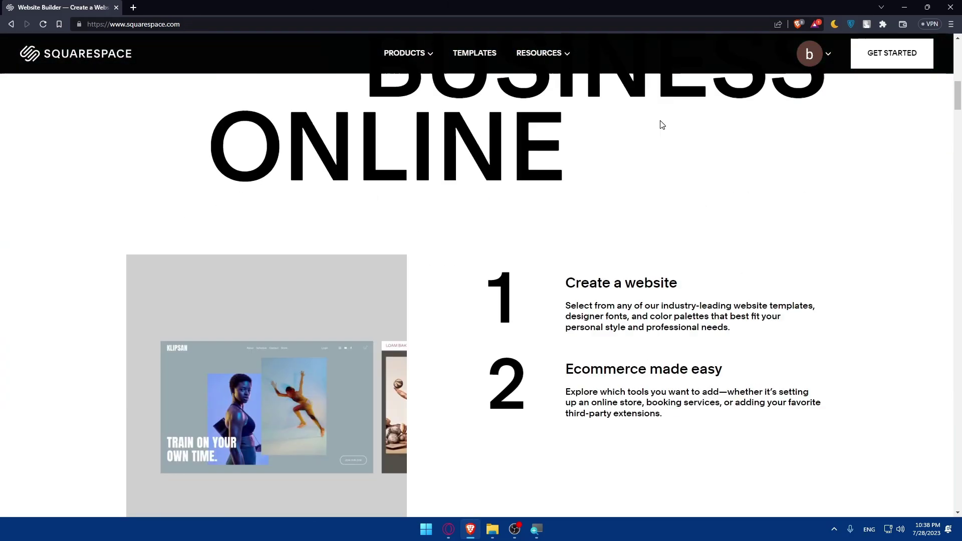
pyautogui.scroll(-20, 662, 113)
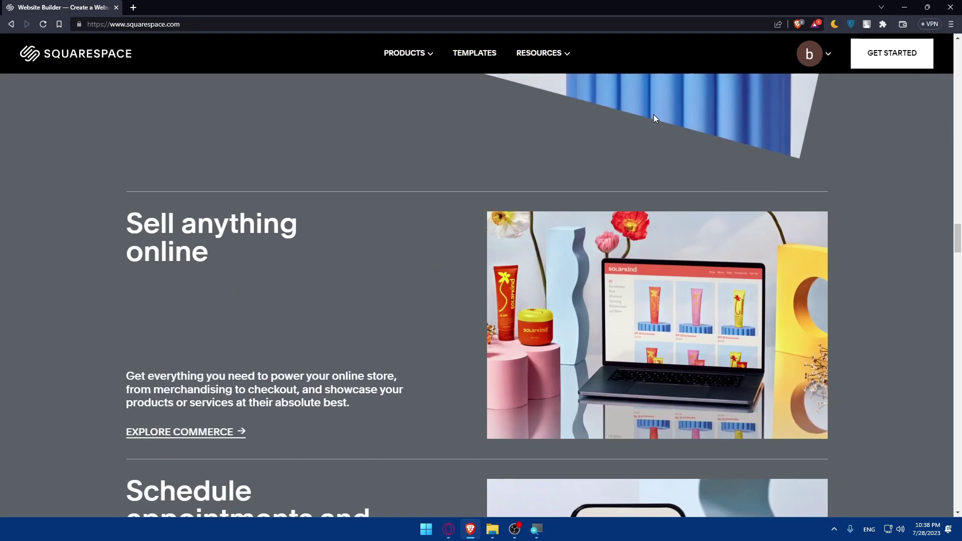
pyautogui.scroll(-5, 653, 114)
pyautogui.scroll(15, 647, 136)
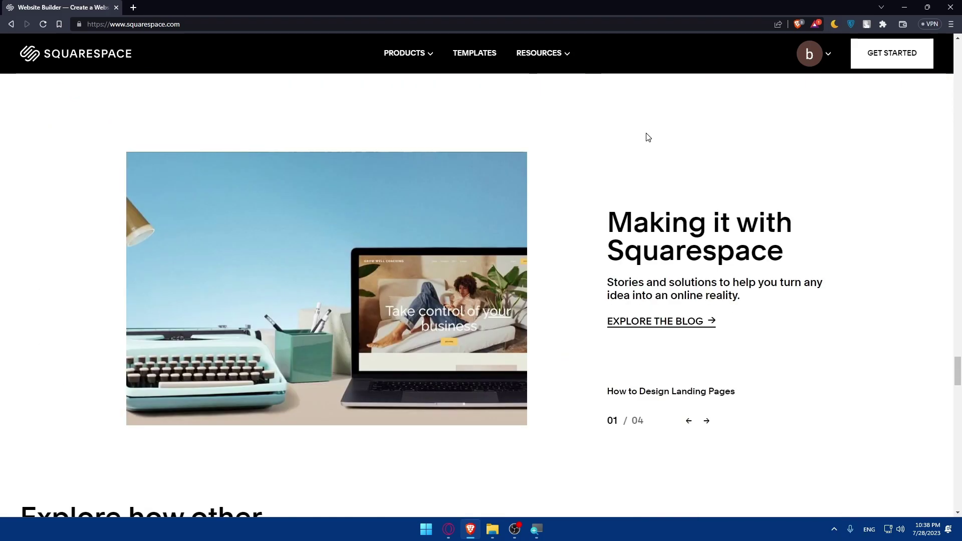
pyautogui.scroll(15, 657, 125)
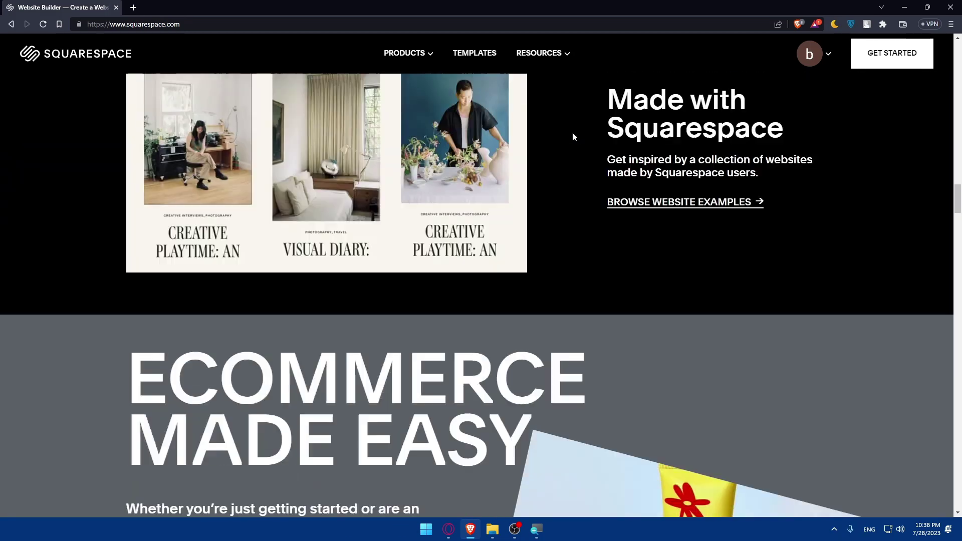
pyautogui.scroll(5, 561, 161)
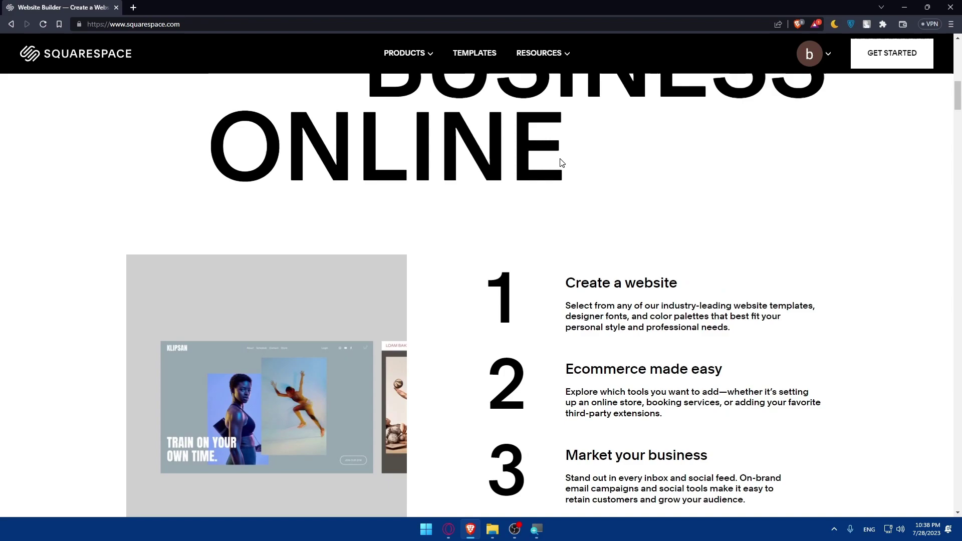
pyautogui.moveTo(810, 55)
pyautogui.click(802, 103)
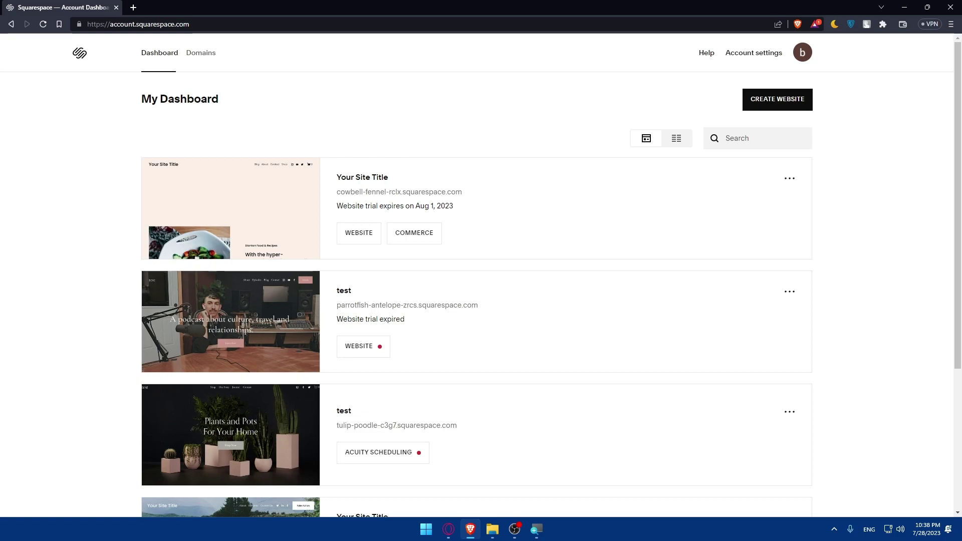
pyautogui.moveTo(290, 203)
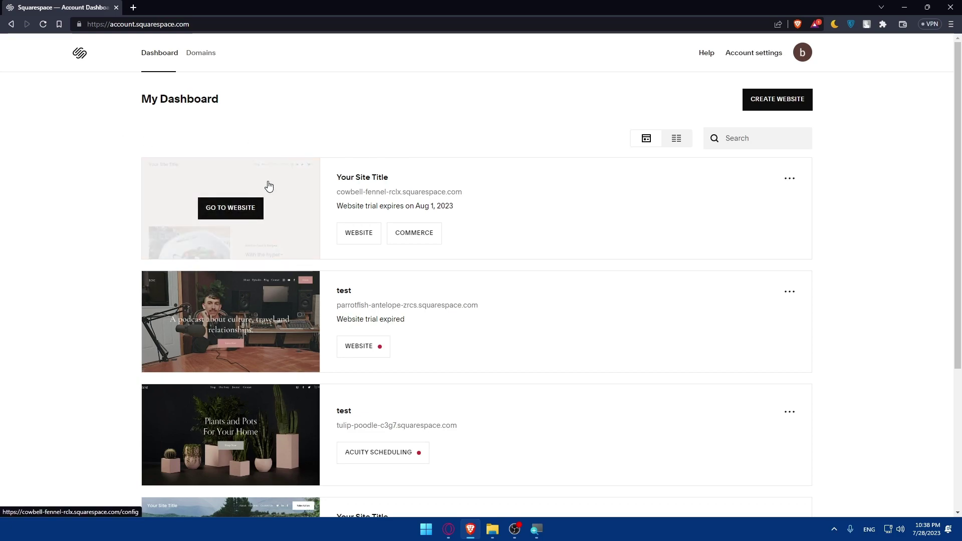
pyautogui.click(269, 186)
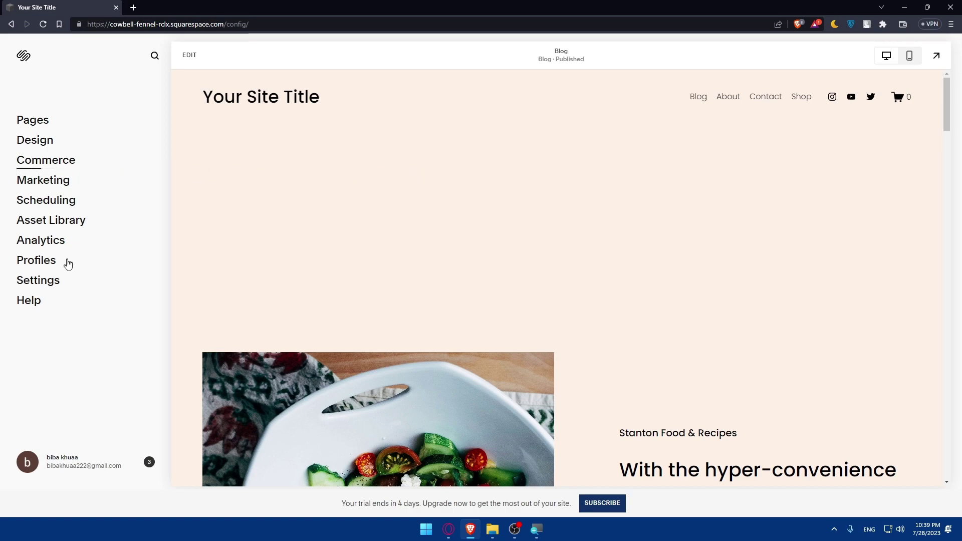
# Step: Create a blank page named 'Contact Form' under Main Navigation
pyautogui.click(35, 122)
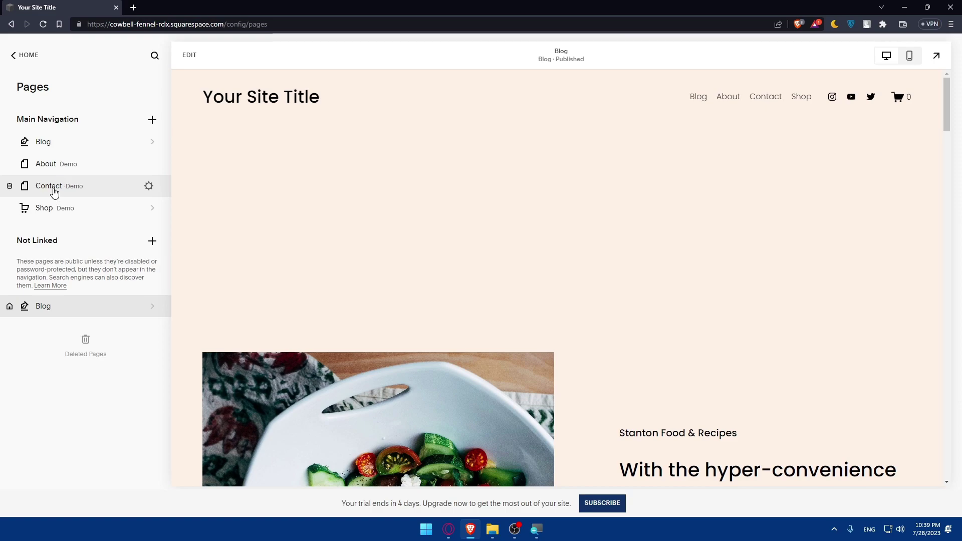
pyautogui.click(152, 121)
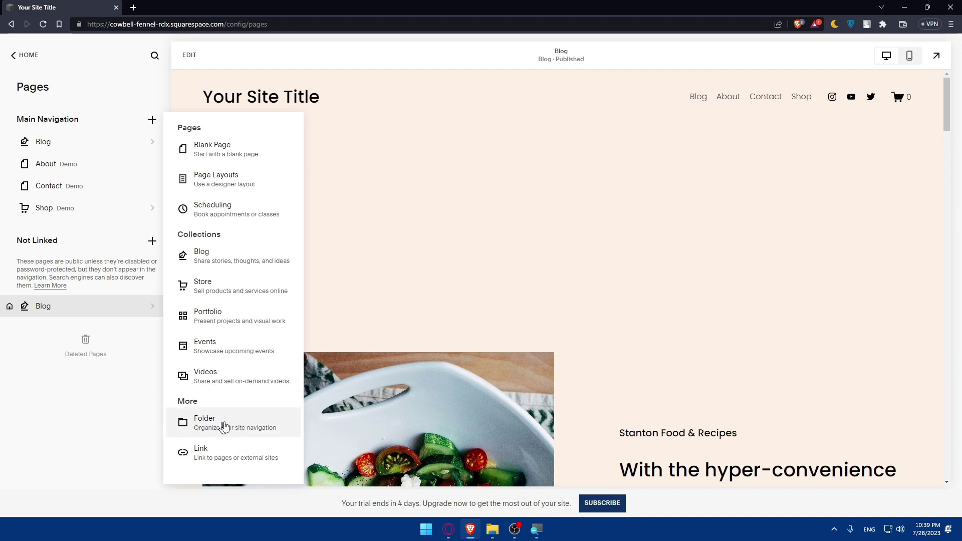
pyautogui.click(230, 150)
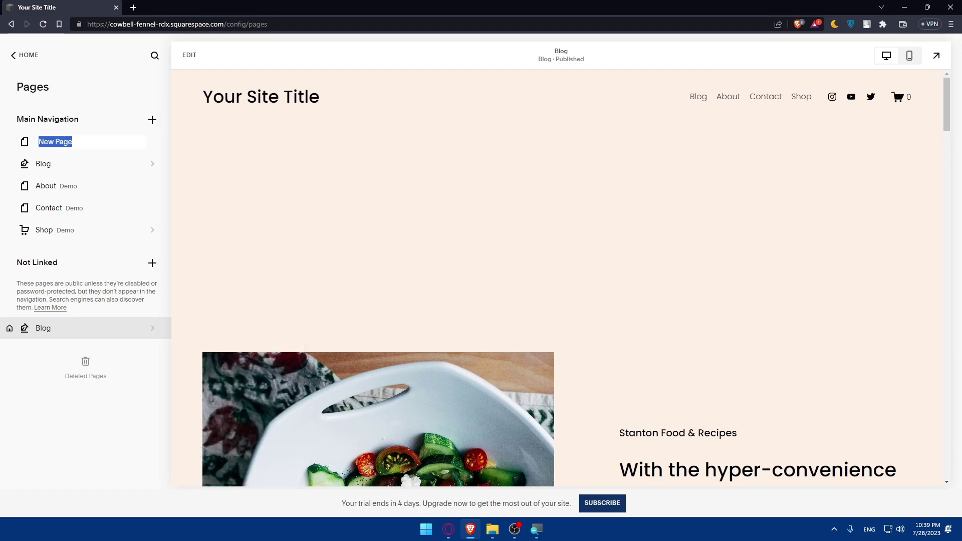
pyautogui.write('S')
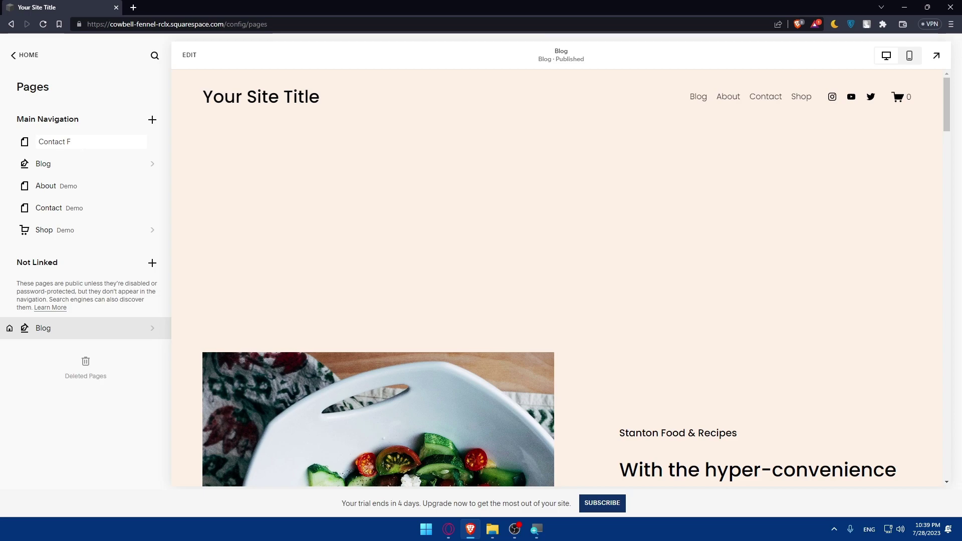
pyautogui.write('m')
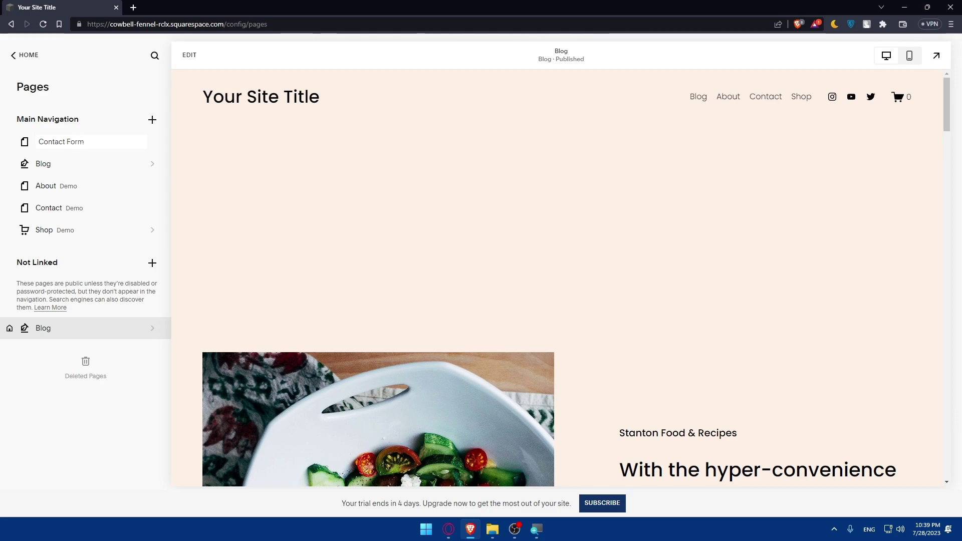
pyautogui.press('Return')
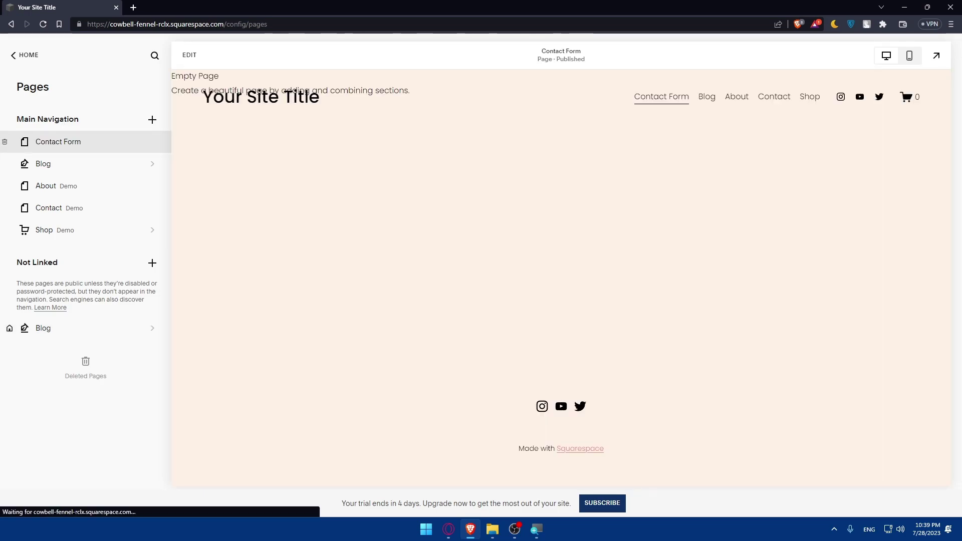
# Step: Move Contact Form below Shop in the navigation and open its page for editing
pyautogui.moveTo(67, 144); pyautogui.dragTo(92, 230)
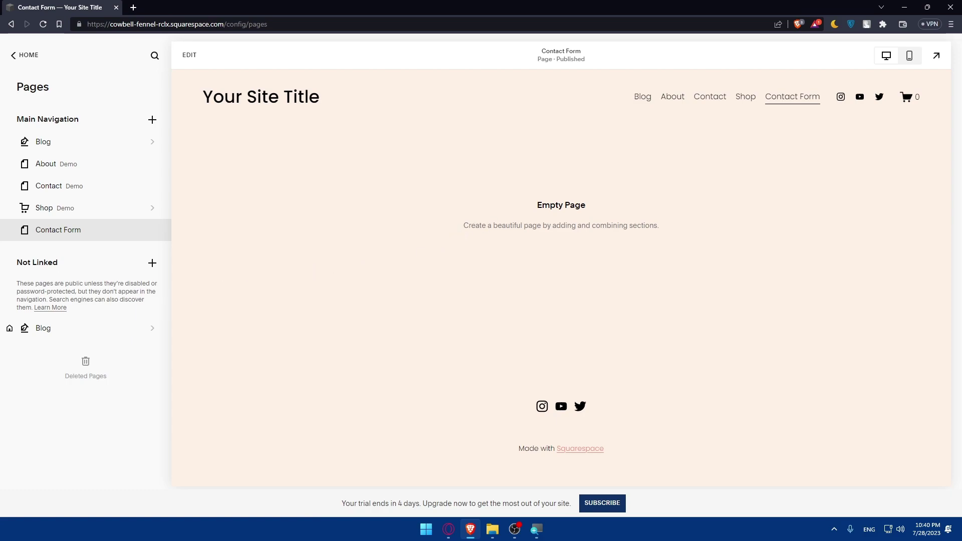
pyautogui.doubleClick(481, 221)
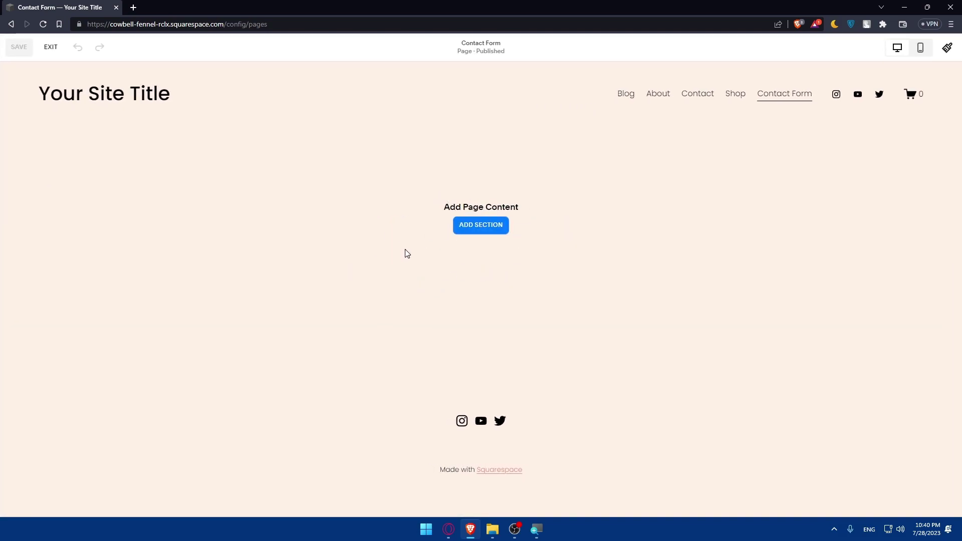
# Step: Add the RSVP template from the Forms section gallery to the empty page
pyautogui.click(495, 225)
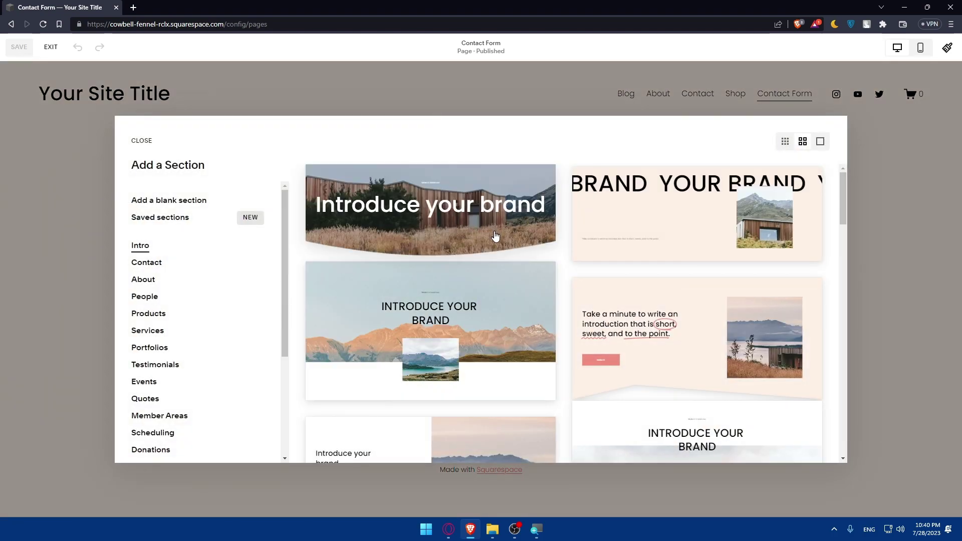
pyautogui.scroll(-5, 495, 235)
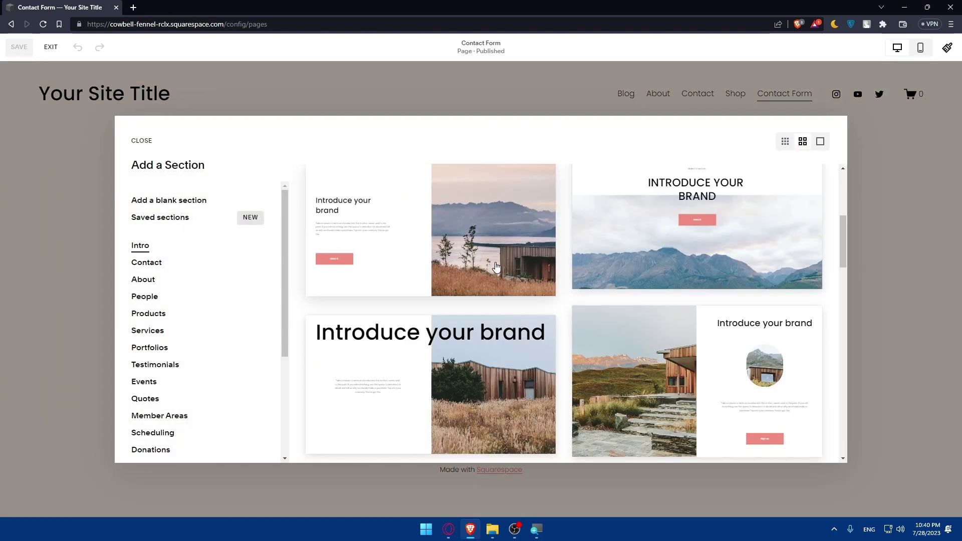
pyautogui.scroll(-15, 496, 266)
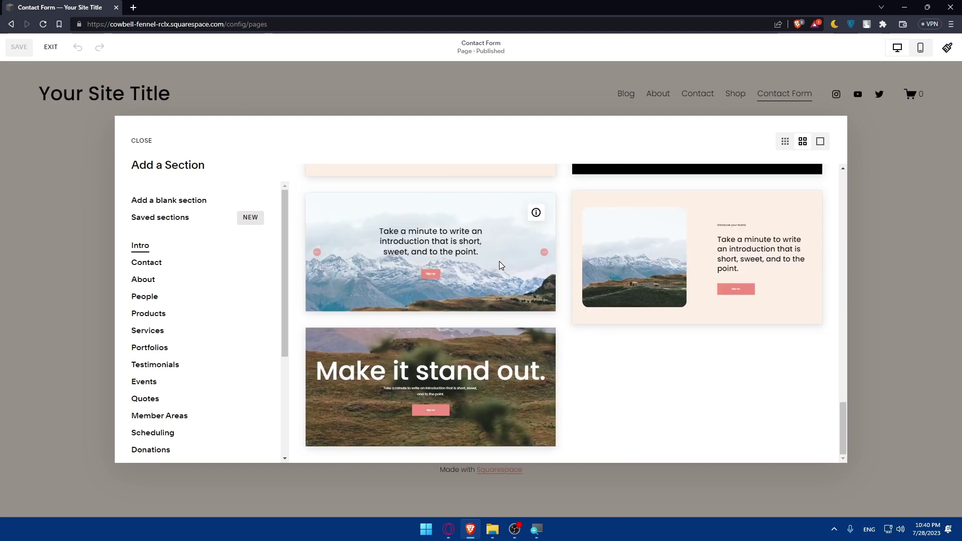
pyautogui.scroll(20, 501, 266)
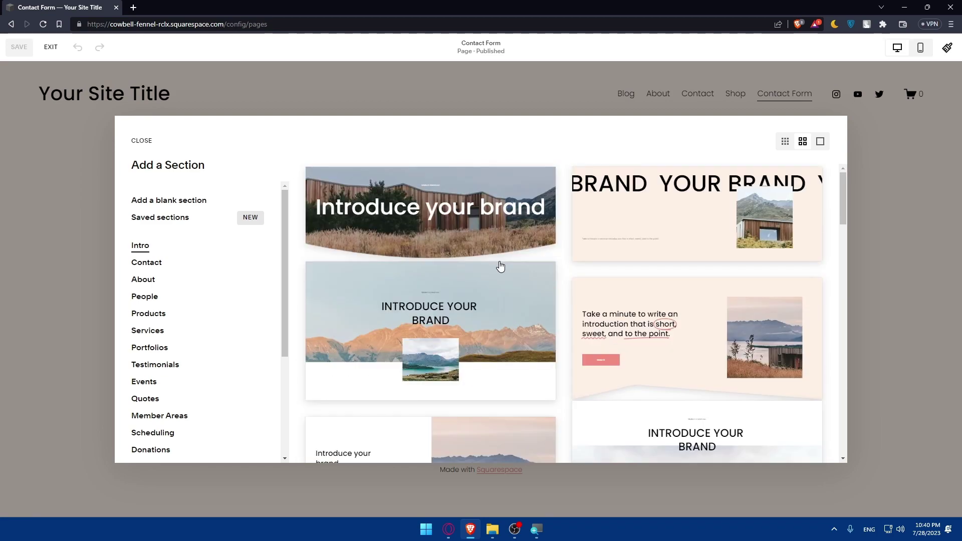
pyautogui.scroll(-3, 166, 250)
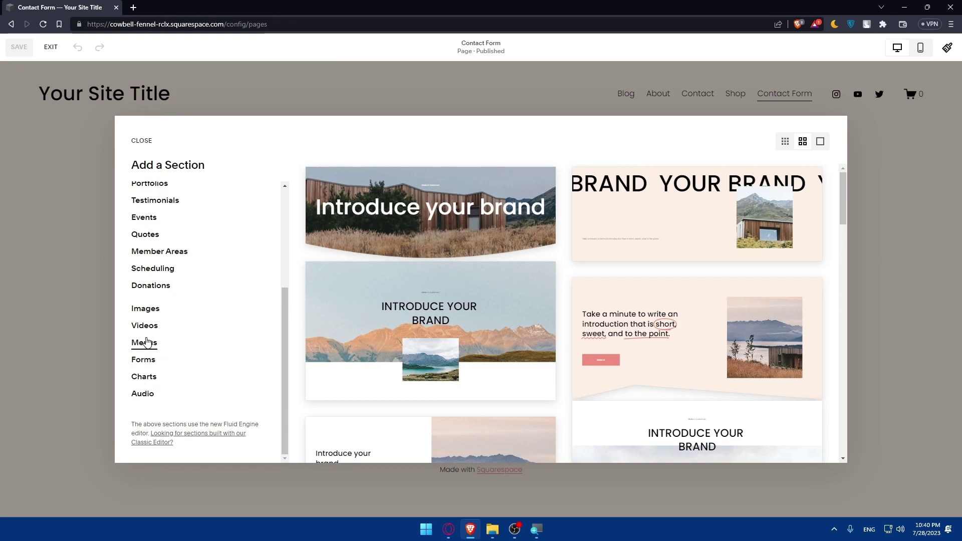
pyautogui.click(143, 365)
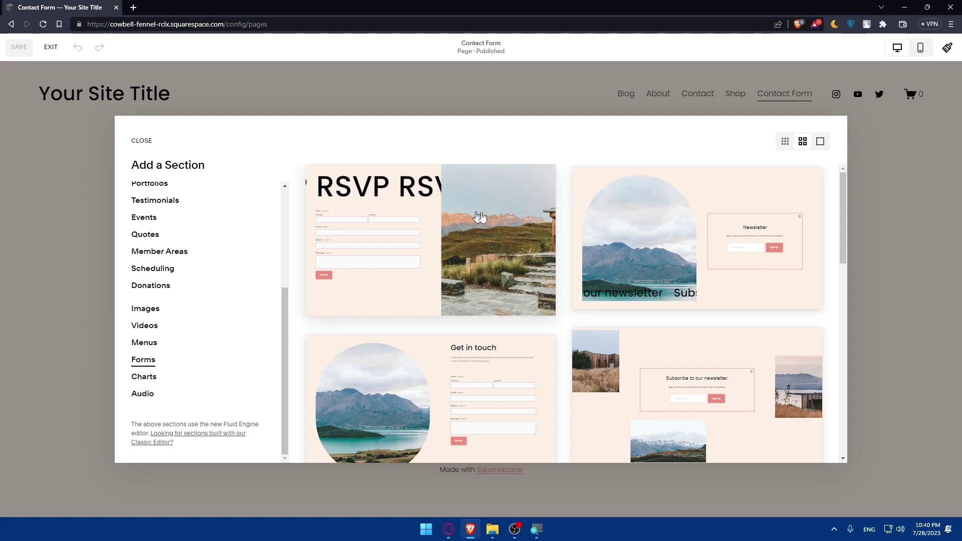
pyautogui.scroll(-5, 679, 325)
pyautogui.scroll(-5, 513, 325)
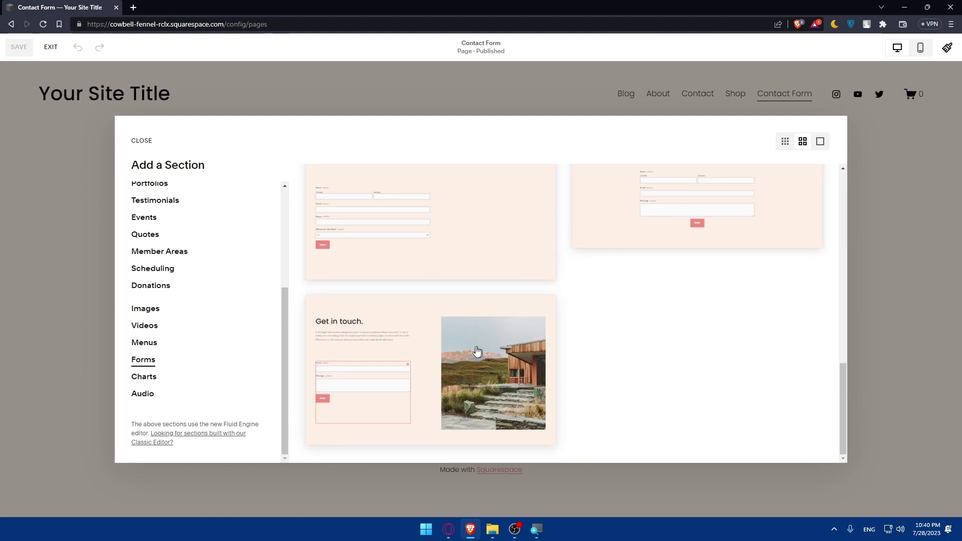
pyautogui.scroll(4, 680, 282)
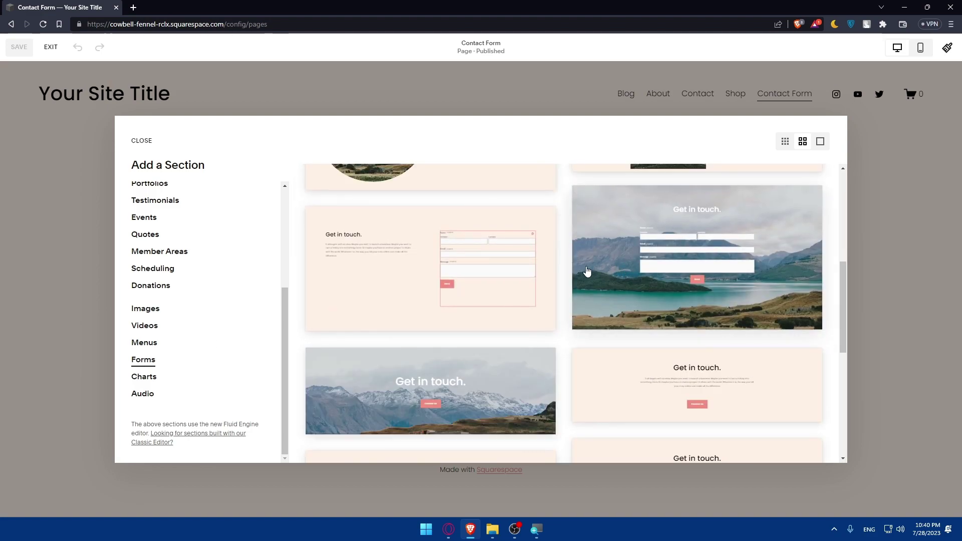
pyautogui.scroll(-10, 587, 271)
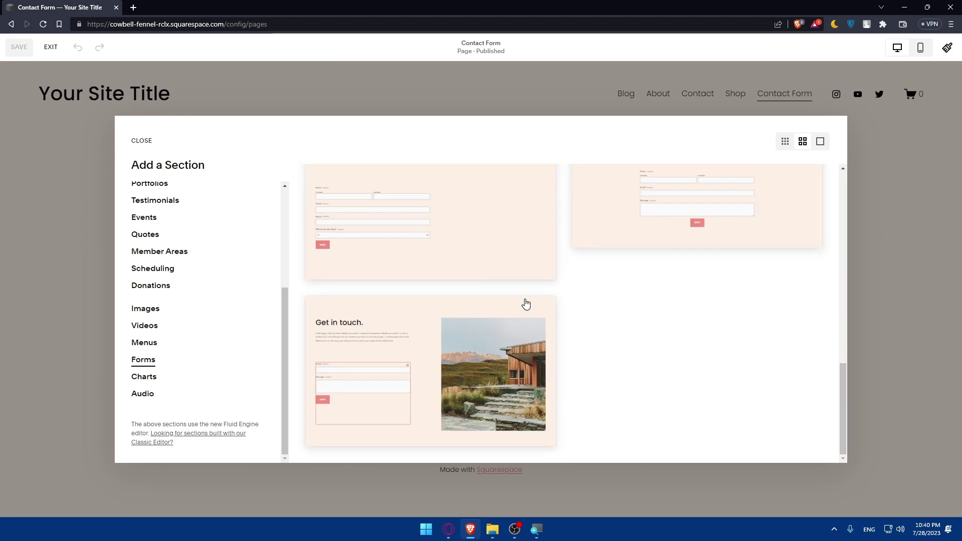
pyautogui.scroll(5, 151, 335)
pyautogui.scroll(-5, 172, 210)
pyautogui.scroll(10, 451, 358)
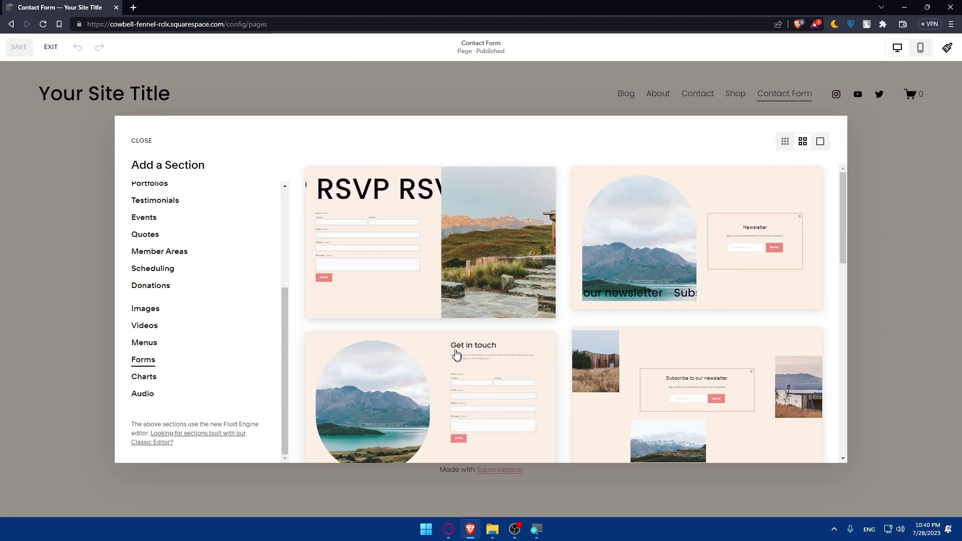
pyautogui.click(423, 217)
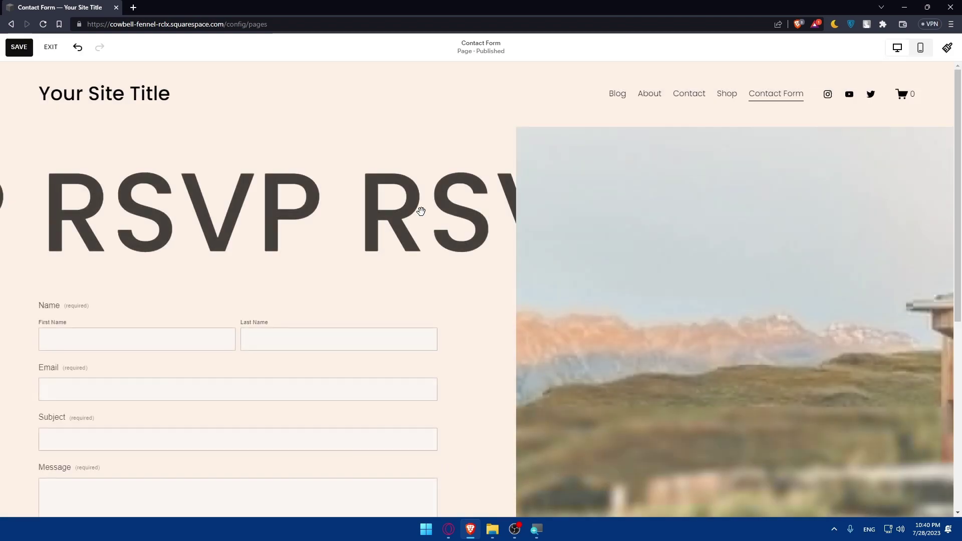
# Step: Select the form block and open its settings
pyautogui.scroll(-2, 156, 340)
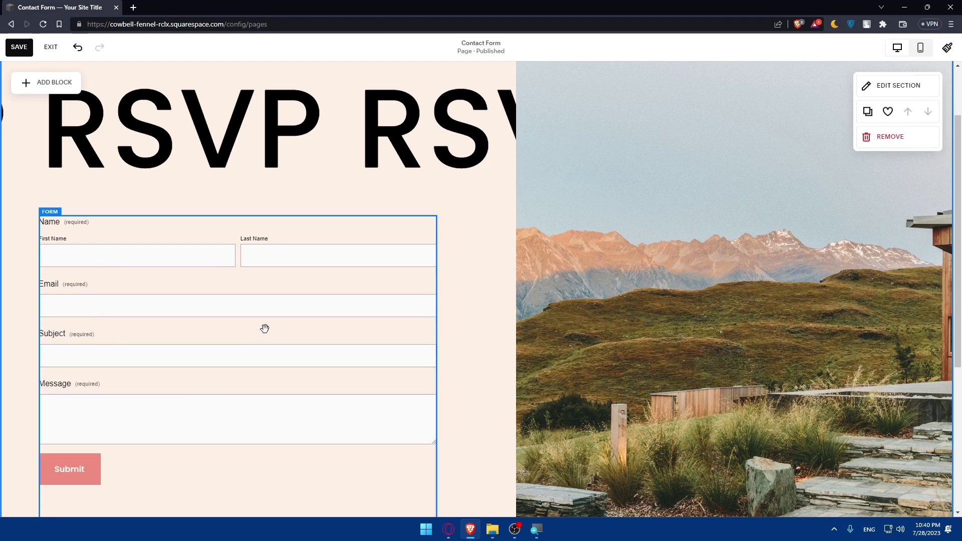
pyautogui.click(295, 312)
pyautogui.scroll(-2, 216, 310)
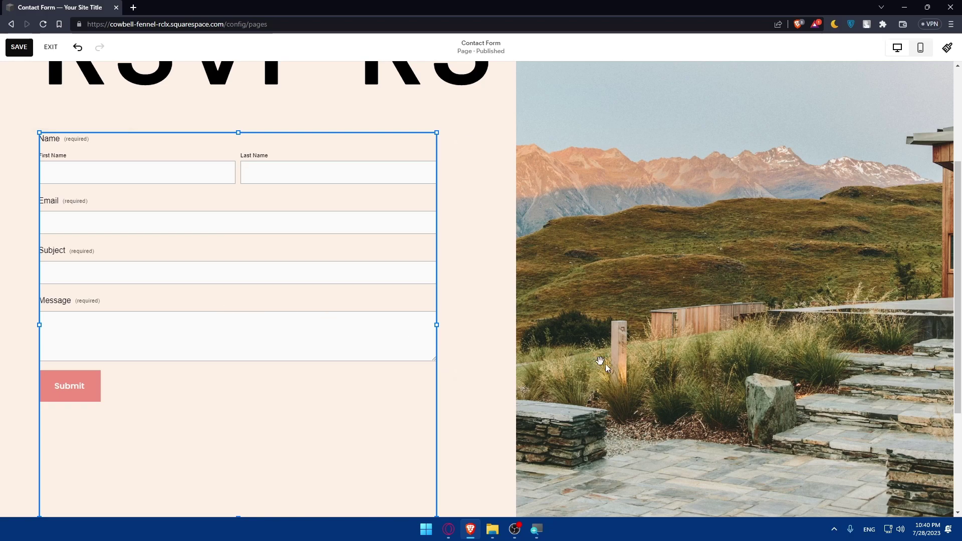
pyautogui.doubleClick(209, 205)
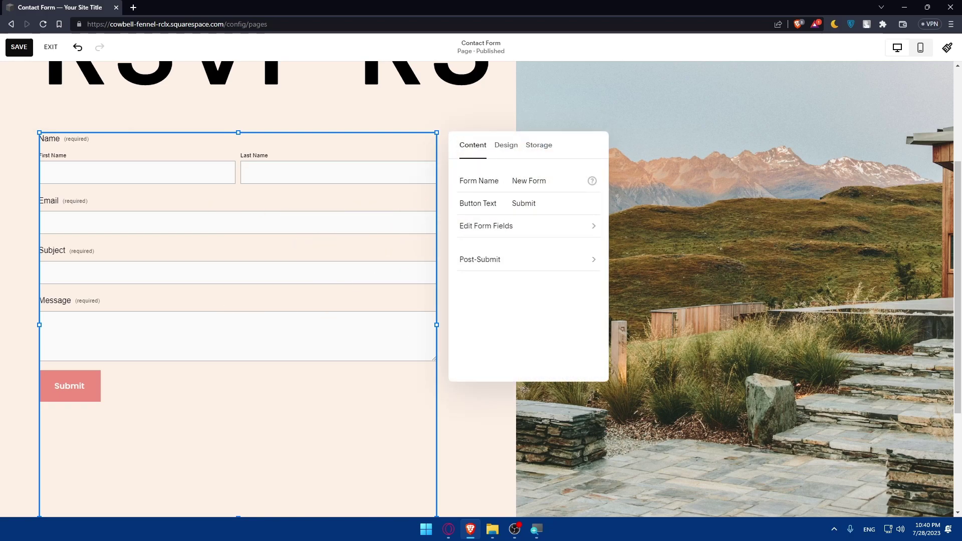
pyautogui.click(522, 183)
pyautogui.click(519, 211)
pyautogui.click(490, 228)
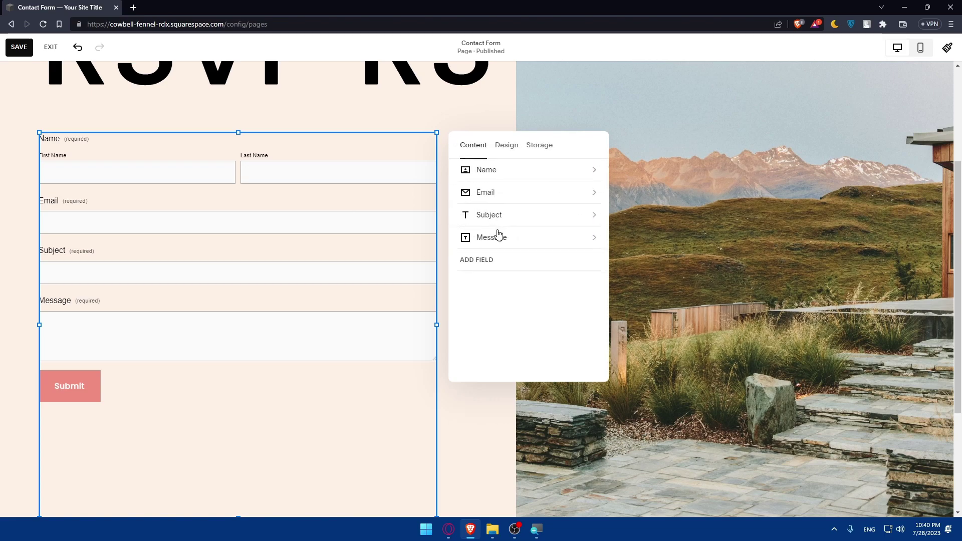
pyautogui.click(468, 144)
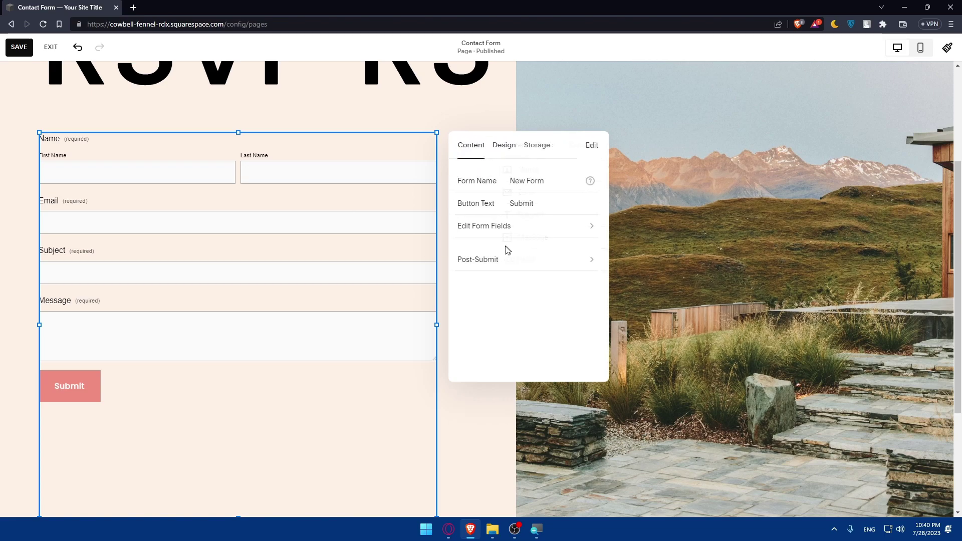
# Step: Set the form name to 'Contact' and the button text to 'Send'
pyautogui.click(494, 186)
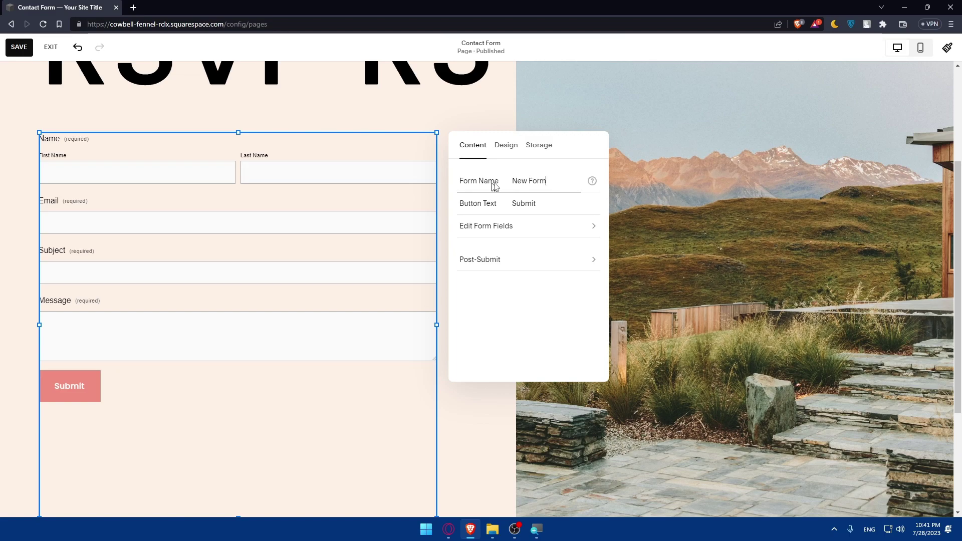
pyautogui.tripleClick(523, 181)
pyautogui.write('Contact')
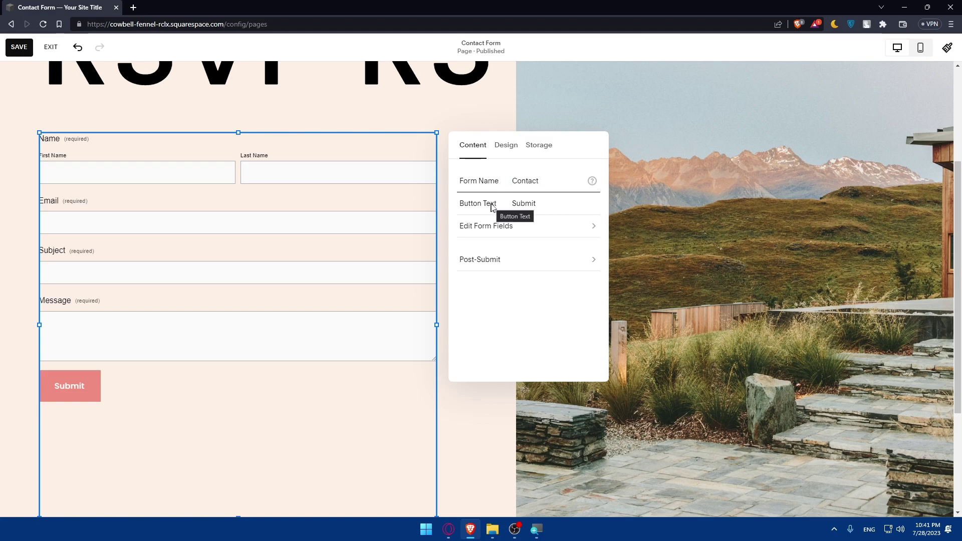
pyautogui.click(521, 205)
pyautogui.doubleClick(511, 210)
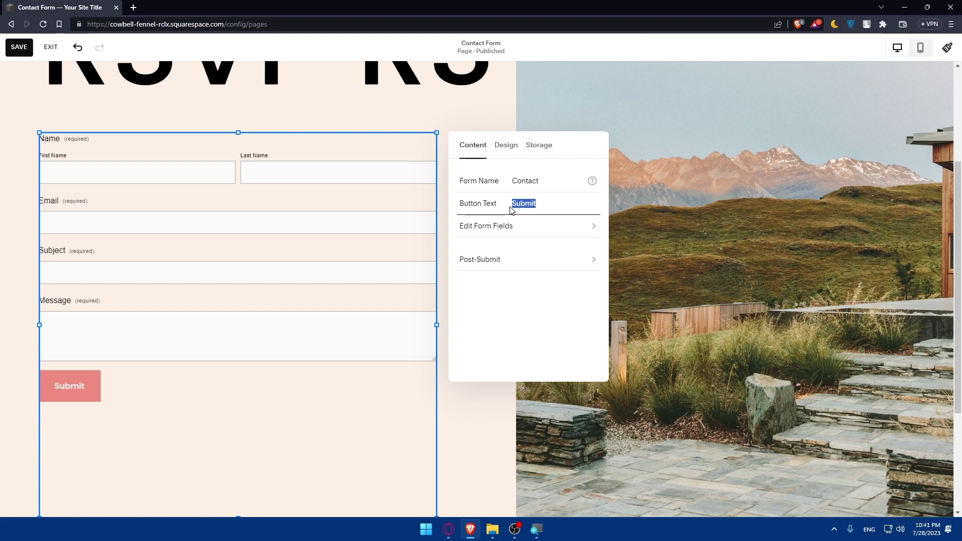
pyautogui.write('Send')
# Step: Relabel the Name field 'Test' with description 'TESTERRRRR', toggle Required, delete it, then undo
pyautogui.click(524, 224)
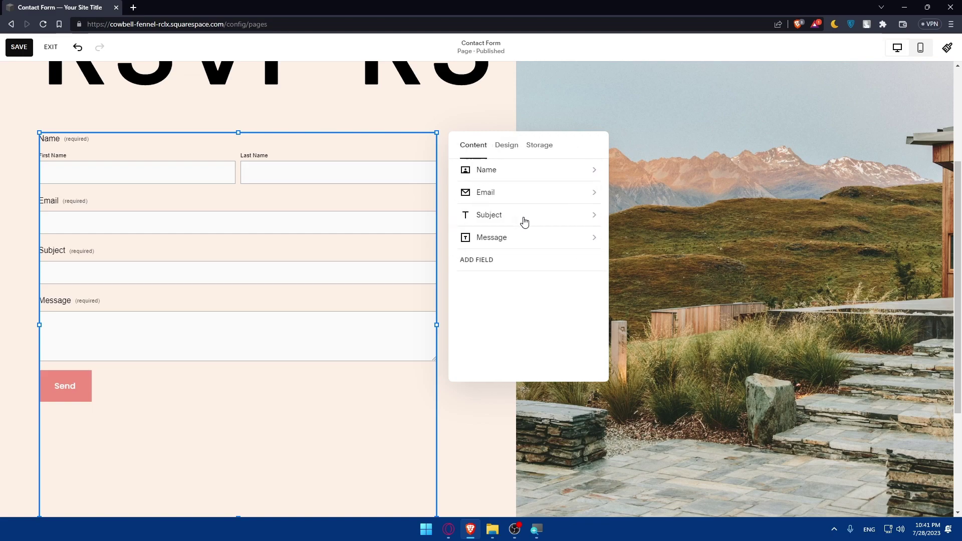
pyautogui.click(544, 176)
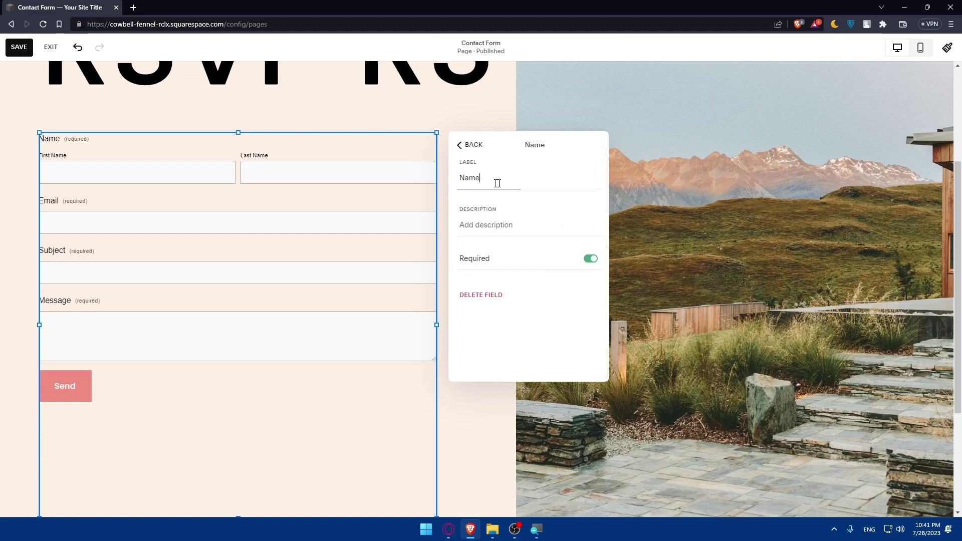
pyautogui.moveTo(498, 183); pyautogui.dragTo(457, 187)
pyautogui.write('Test')
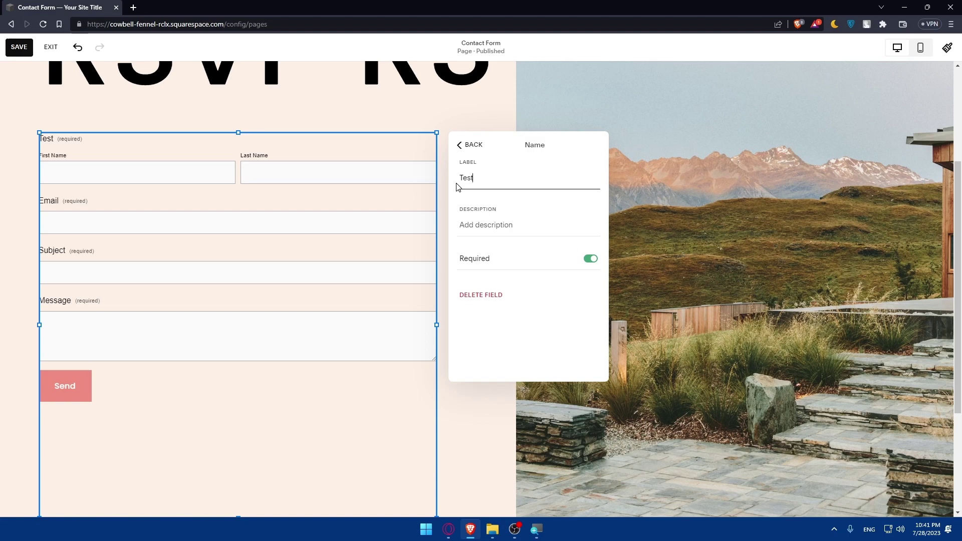
pyautogui.press('Tab')
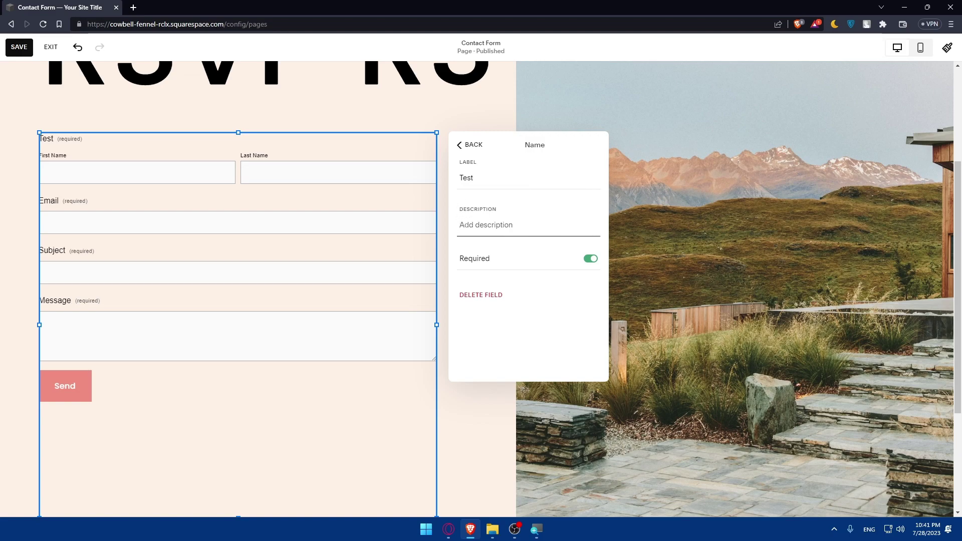
pyautogui.write('TESTERRRR')
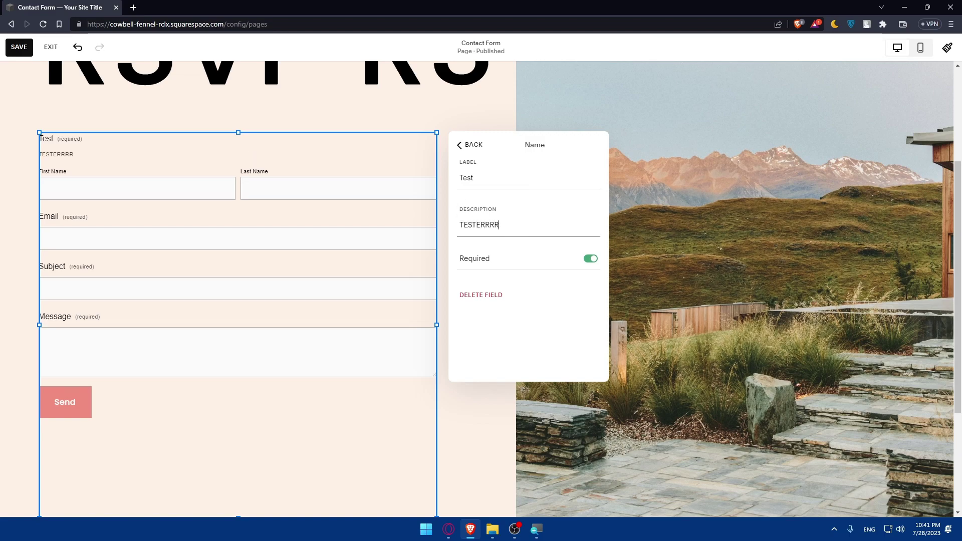
pyautogui.write('R')
pyautogui.click(591, 259)
pyautogui.click(591, 259)
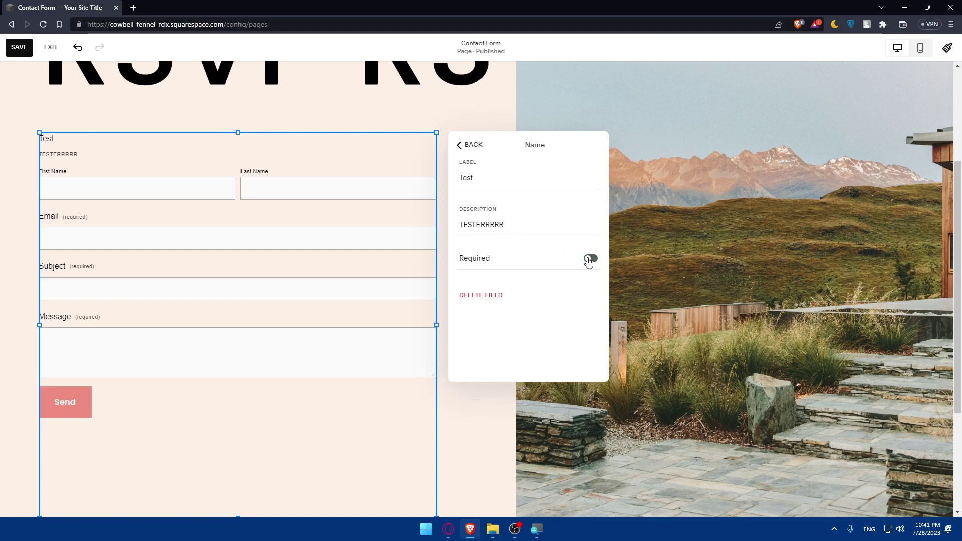
pyautogui.click(590, 259)
pyautogui.click(485, 298)
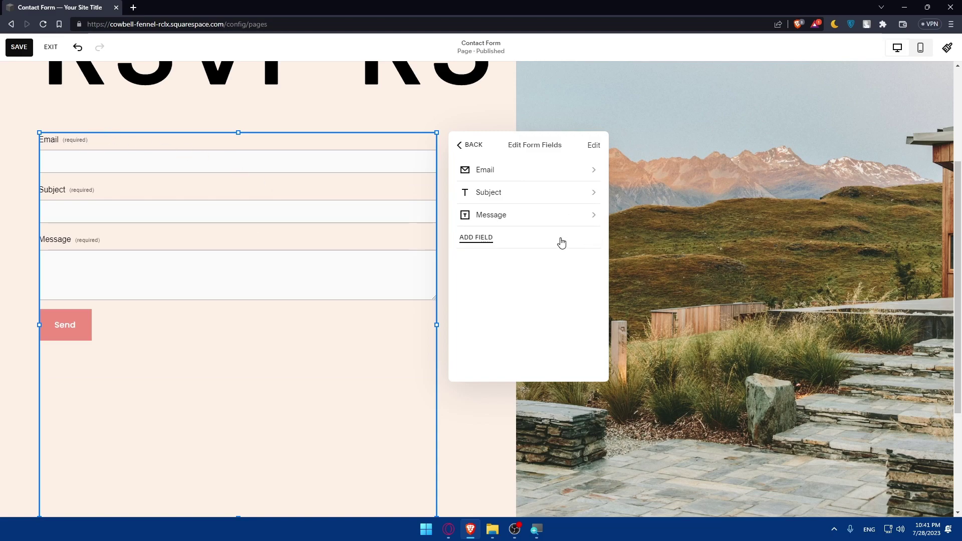
pyautogui.hotkey('ctrl', 'z')
# Step: Re-add the RSVP form section and look through the Name field's settings
pyautogui.click(484, 185)
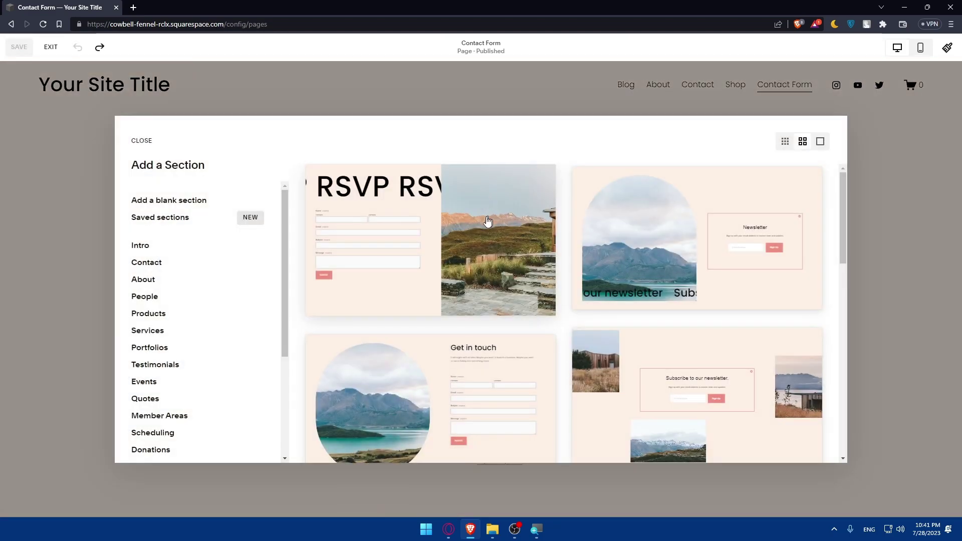
pyautogui.click(415, 219)
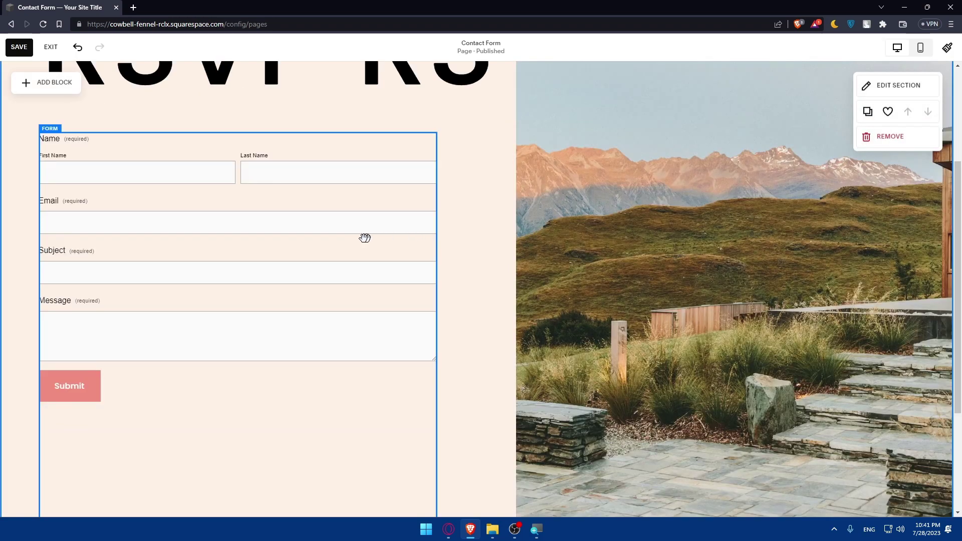
pyautogui.doubleClick(146, 164)
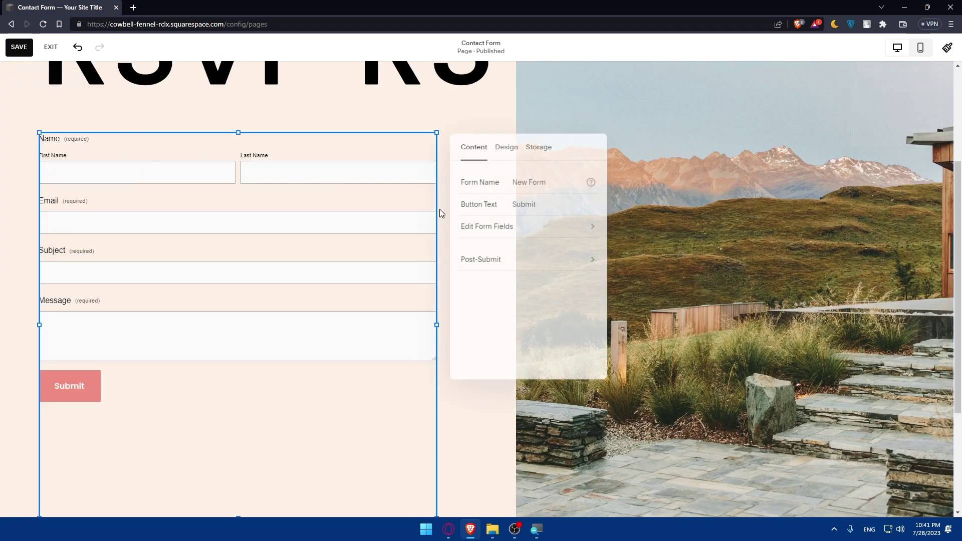
pyautogui.click(530, 233)
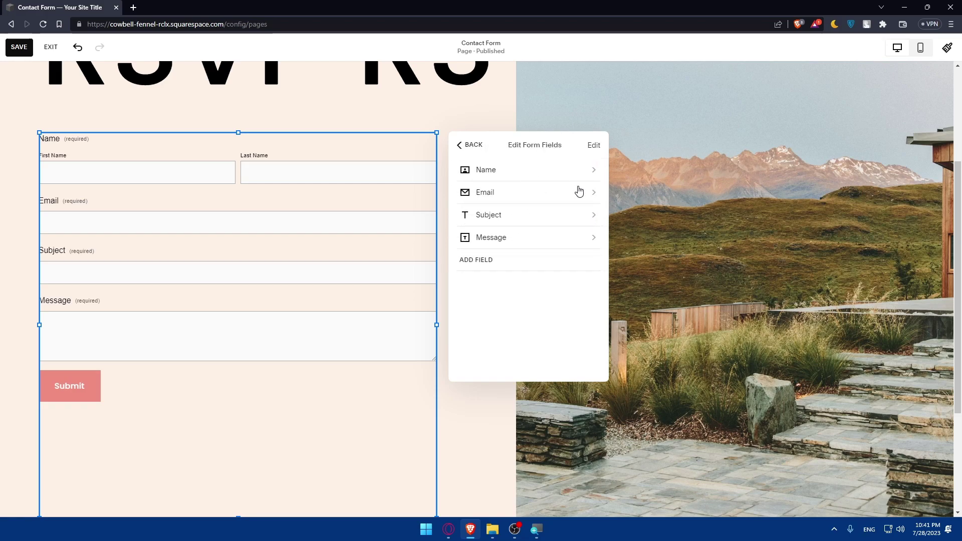
pyautogui.click(530, 171)
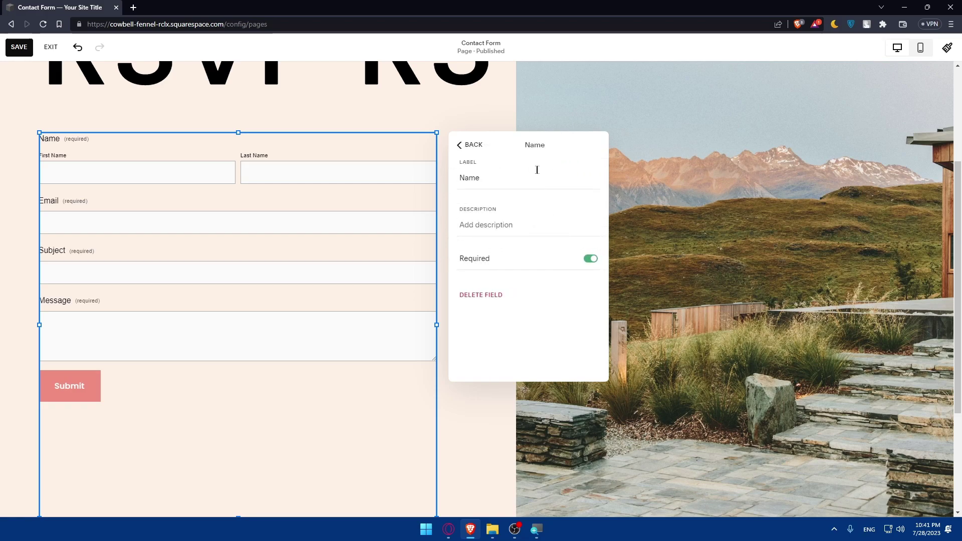
pyautogui.click(465, 146)
pyautogui.click(558, 173)
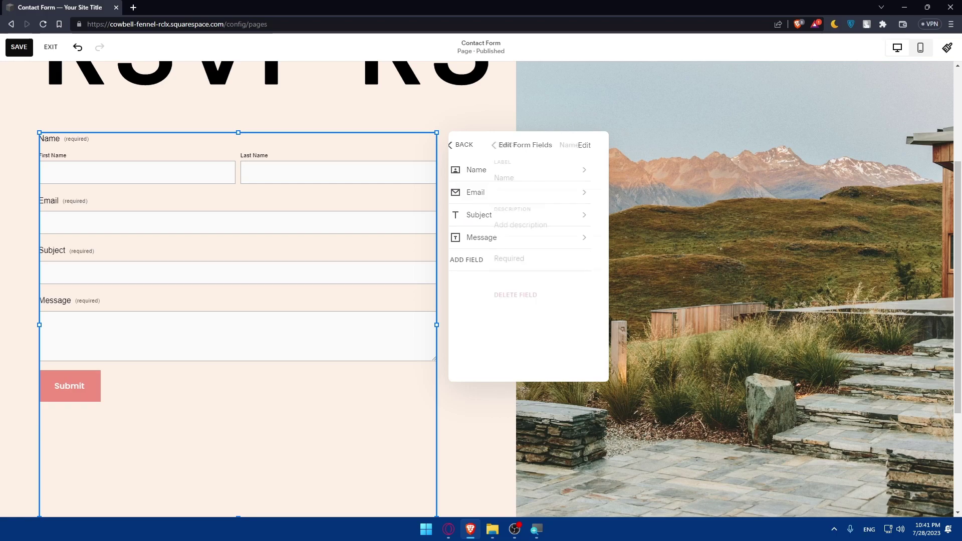
pyautogui.click(482, 151)
pyautogui.click(476, 148)
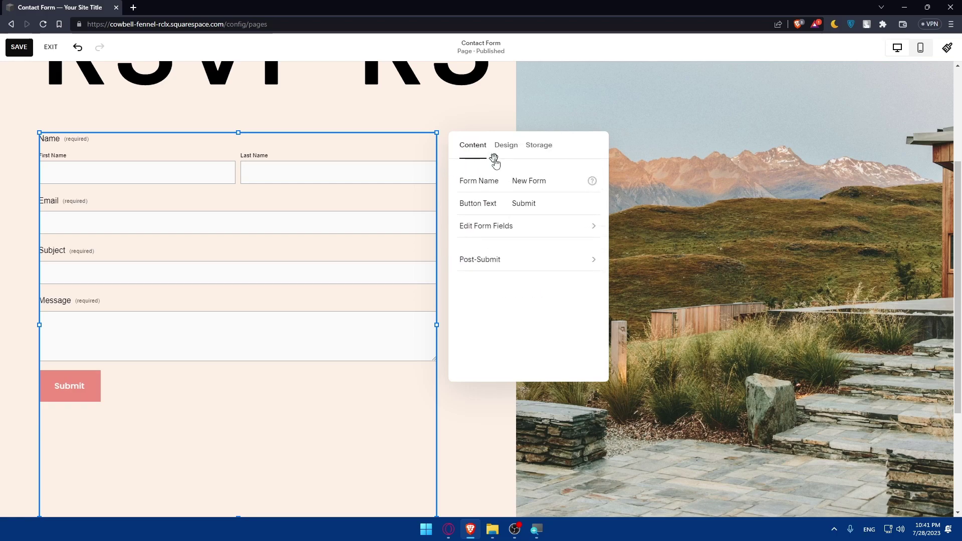
# Step: Toggle the Subject field's Required setting off and back on, leaving it required
pyautogui.click(512, 229)
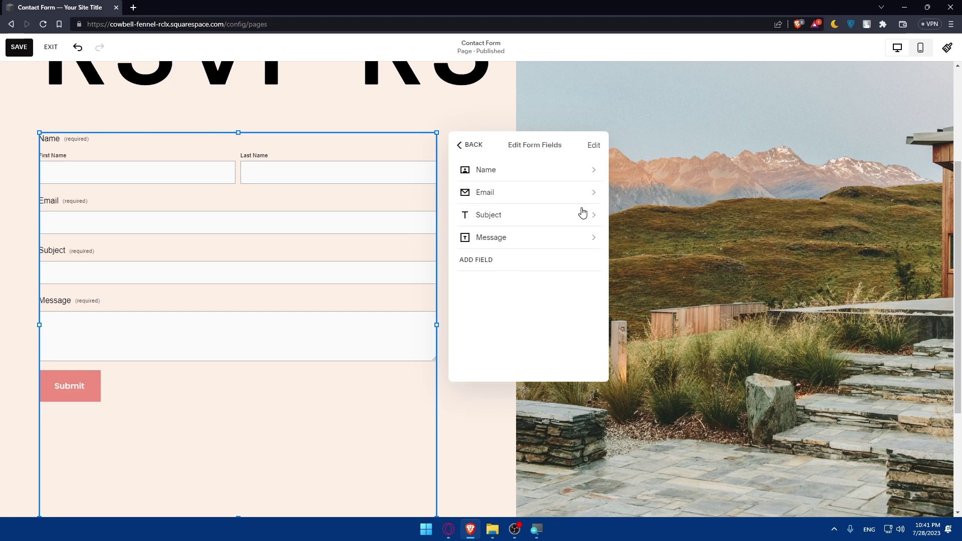
pyautogui.click(580, 214)
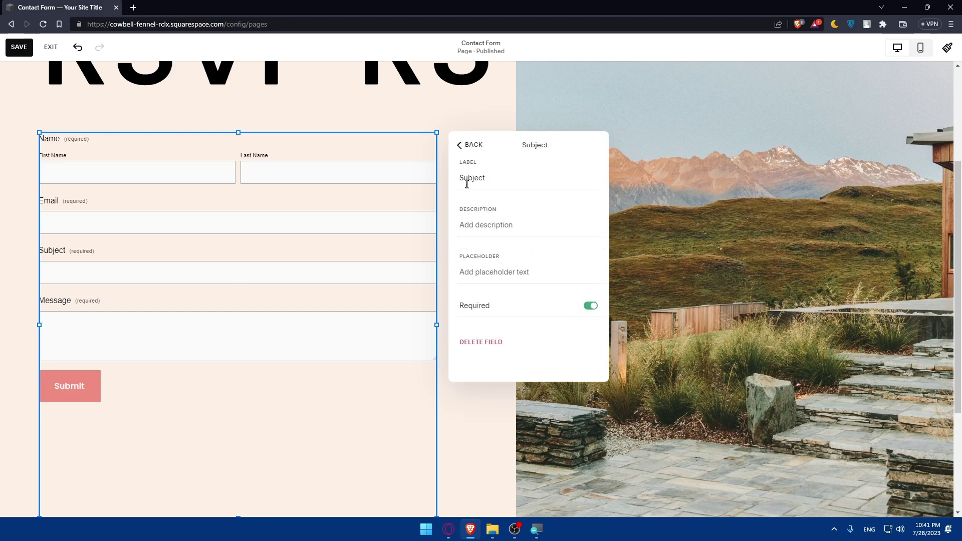
pyautogui.click(469, 146)
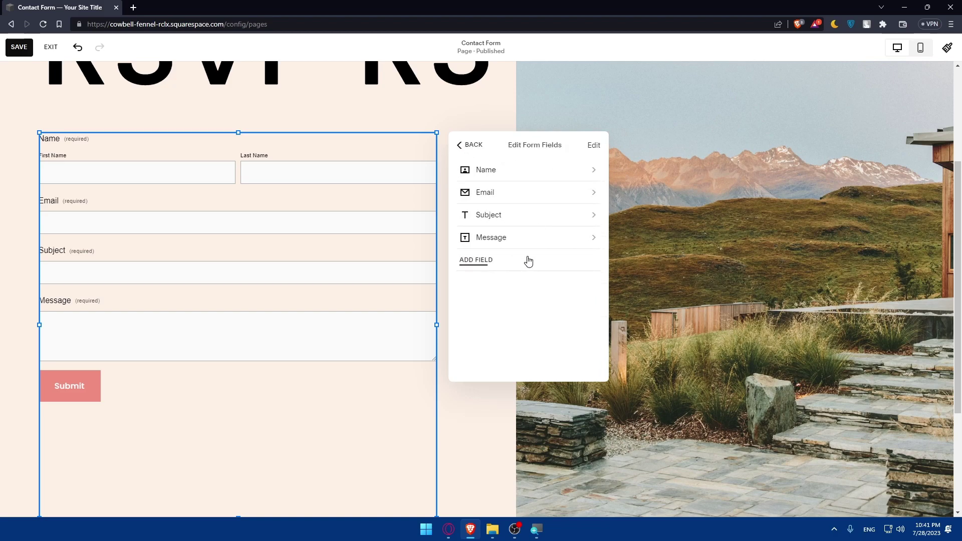
pyautogui.click(531, 221)
pyautogui.click(591, 307)
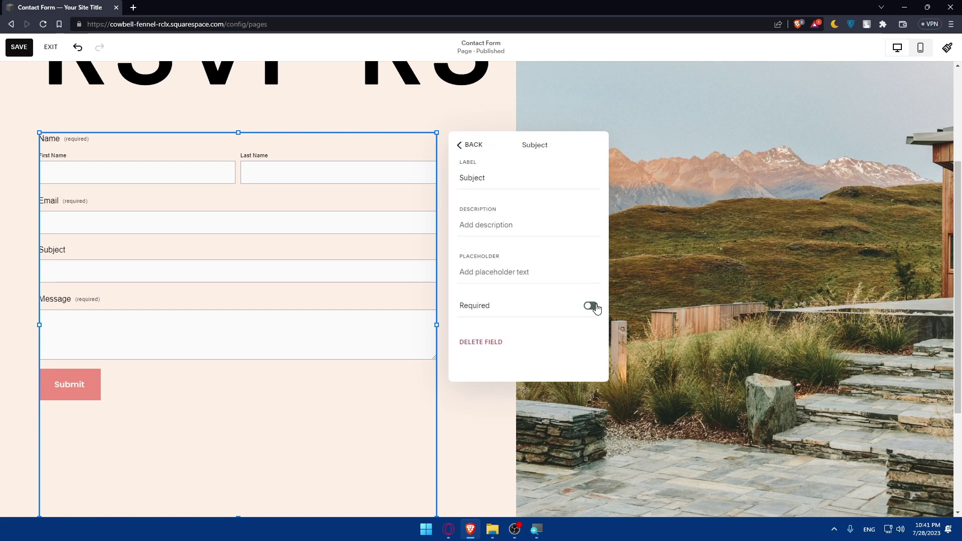
pyautogui.click(590, 306)
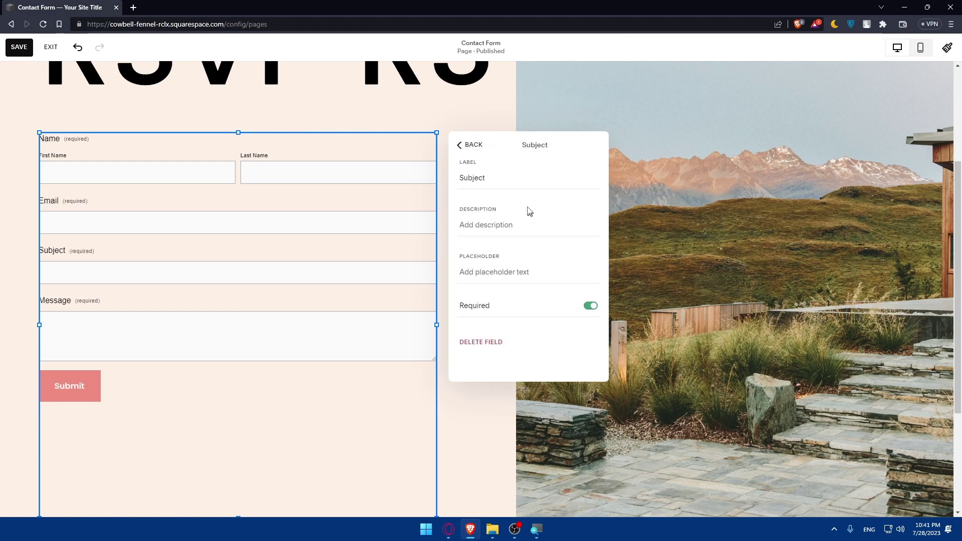
pyautogui.click(470, 151)
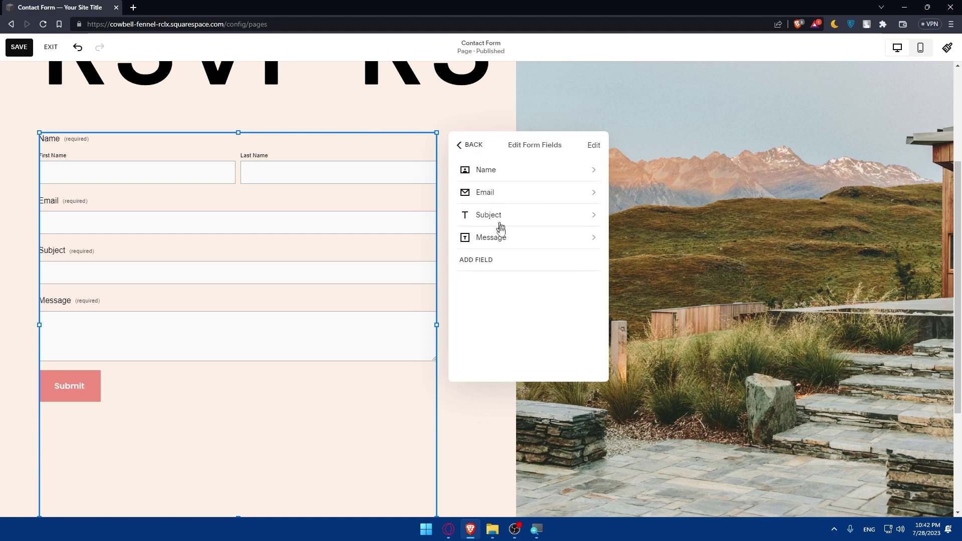
# Step: Add a Survey field after Message and open its settings
pyautogui.click(508, 266)
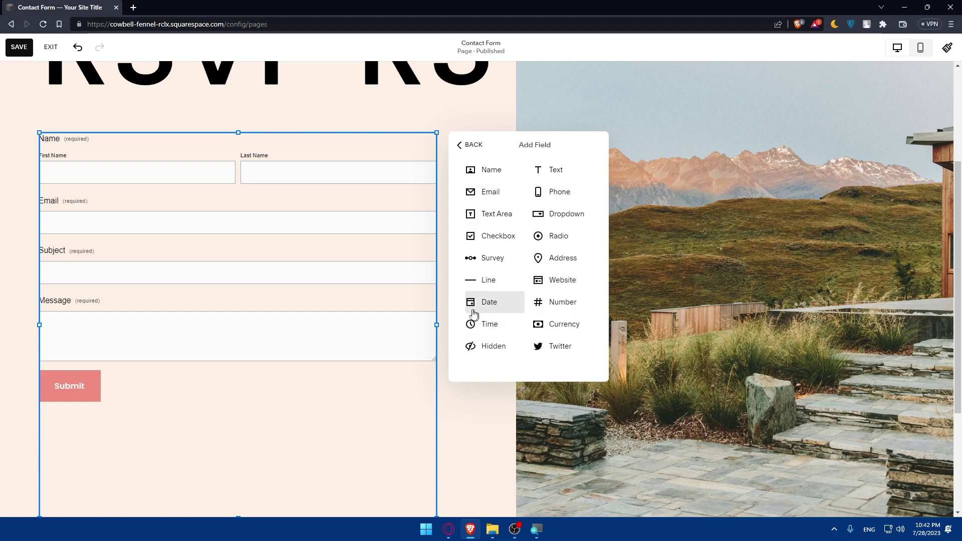
pyautogui.click(481, 263)
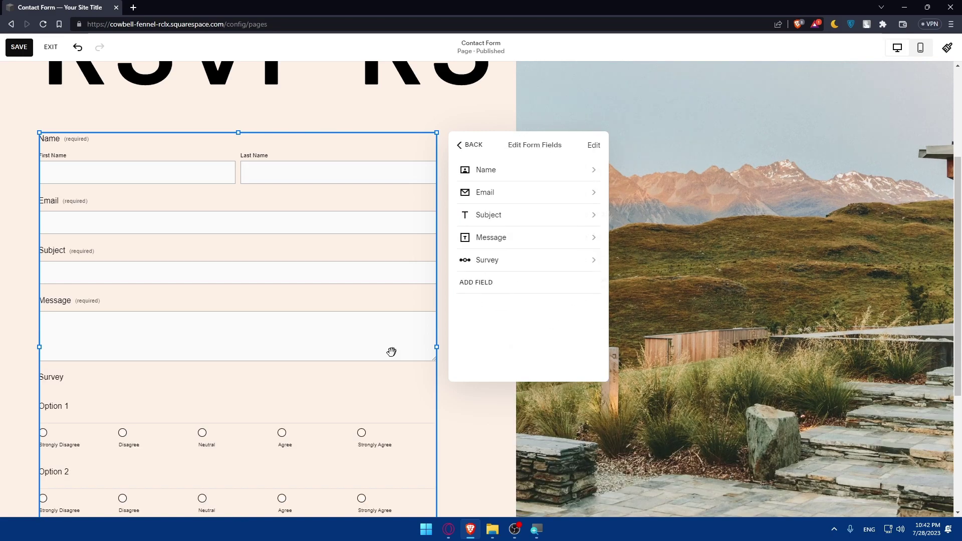
pyautogui.click(508, 263)
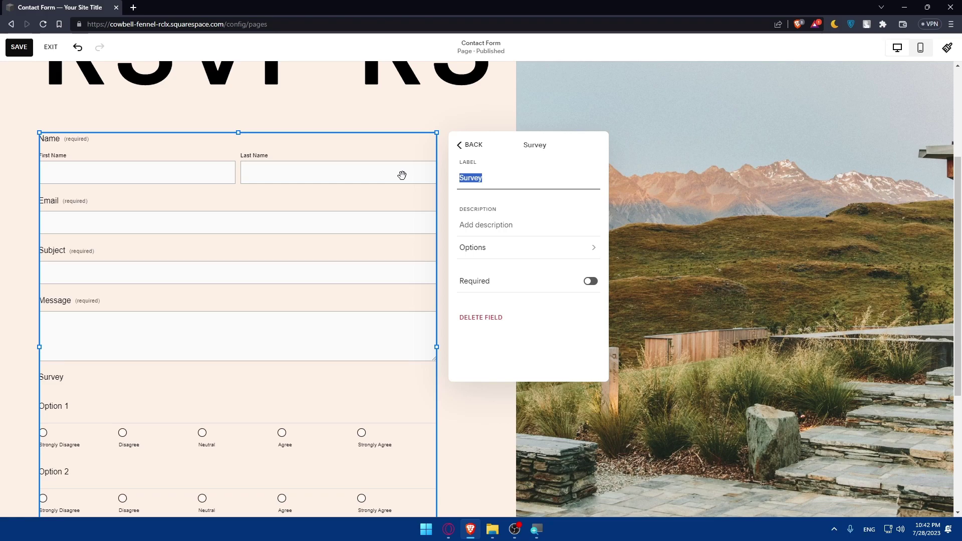
# Step: Label the survey 'Questions' with description 'answers those queestions bnedore hitting send', then view its options
pyautogui.write('Questions')
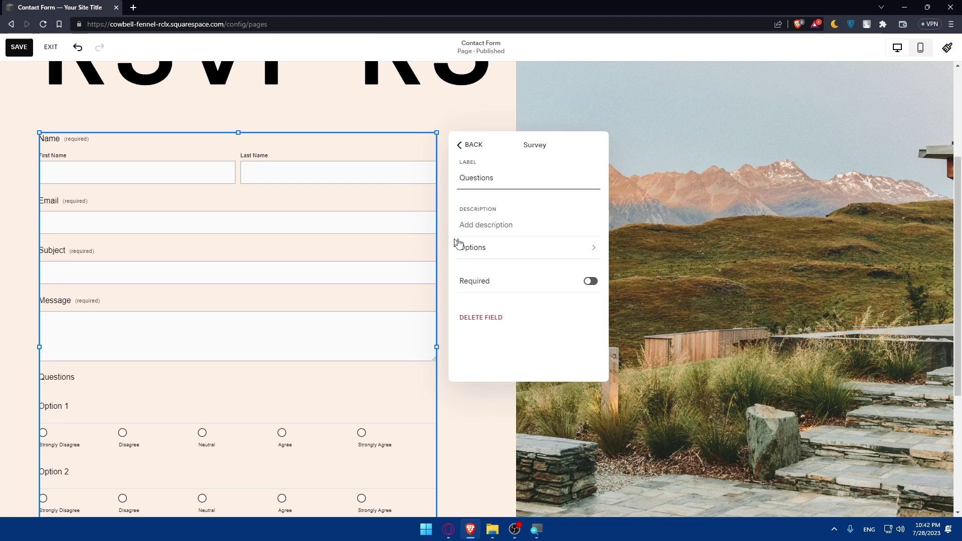
pyautogui.click(495, 234)
pyautogui.write('answers')
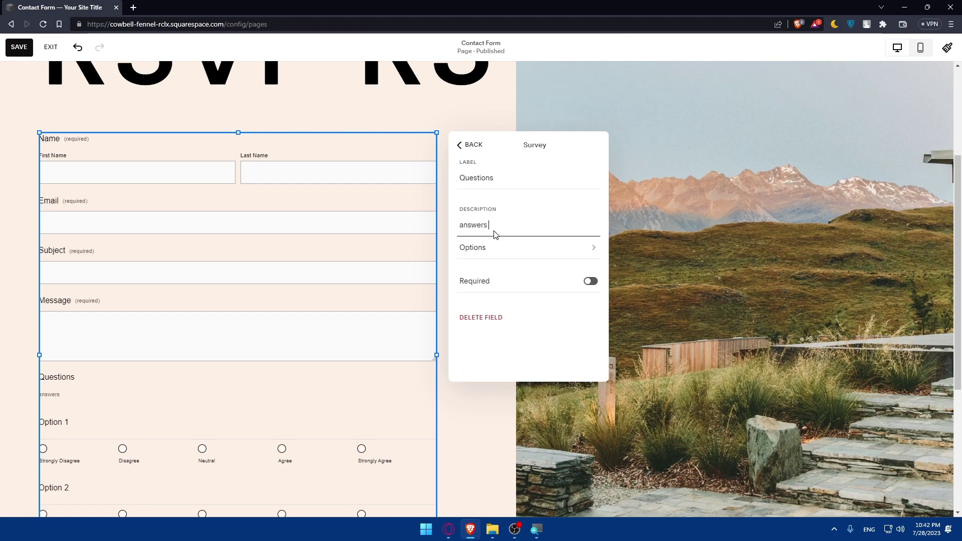
pyautogui.write(' those queestions ')
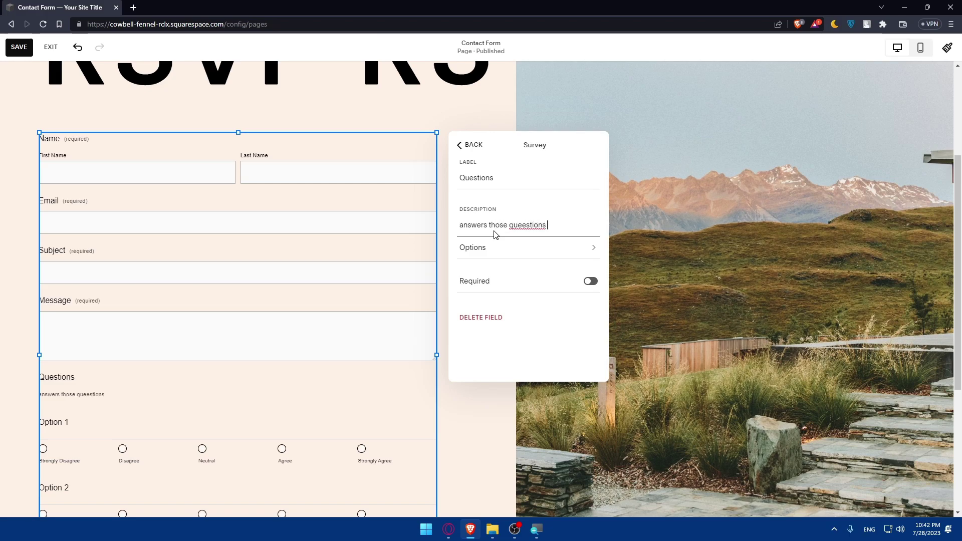
pyautogui.write('bne')
pyautogui.write('dor')
pyautogui.write('e hitting send')
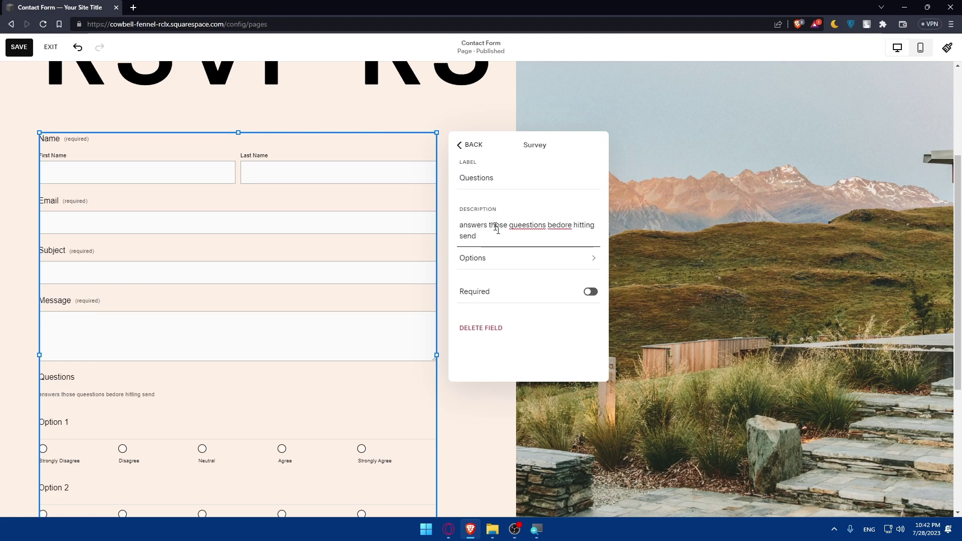
pyautogui.click(511, 260)
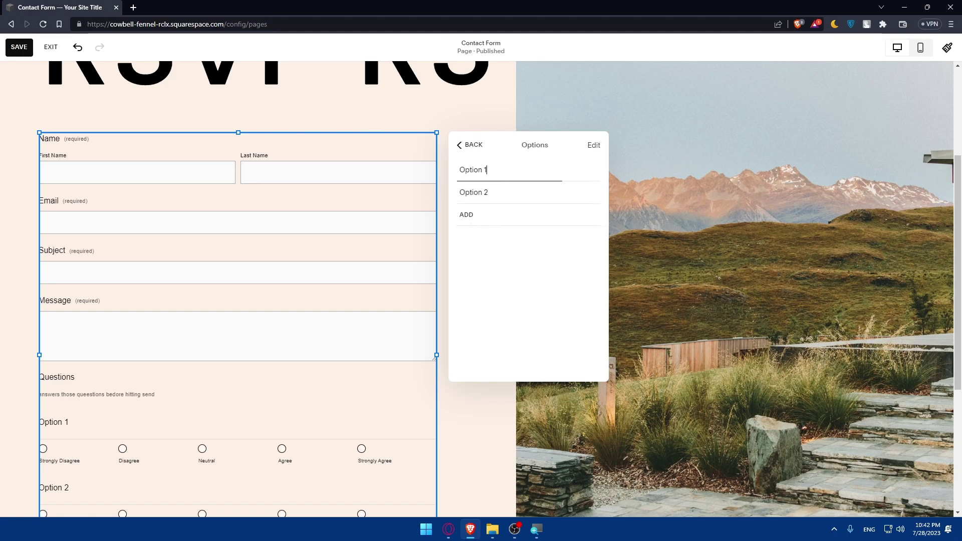
# Step: Add a third row to the survey and name the rows Test1, Test2 and Test3
pyautogui.click(485, 217)
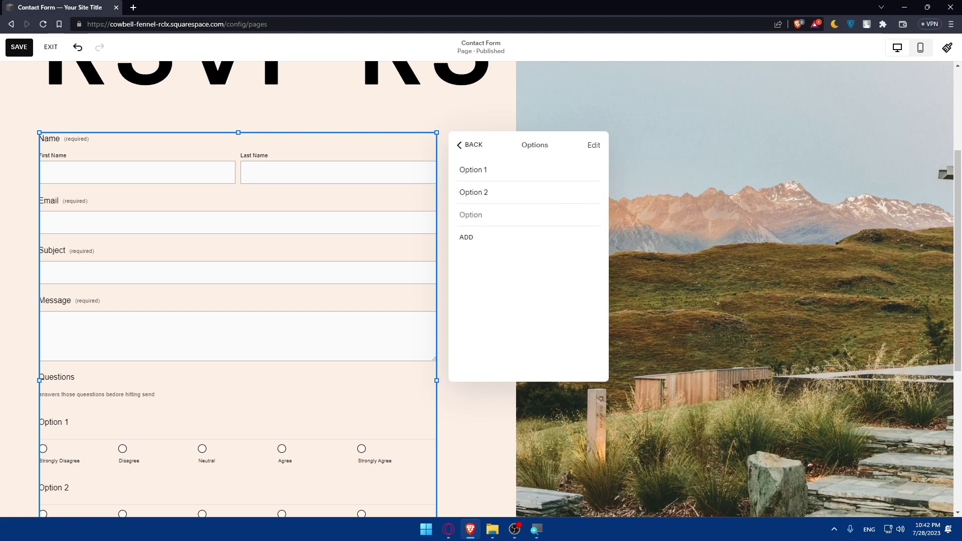
pyautogui.click(473, 170)
pyautogui.moveTo(489, 170); pyautogui.dragTo(451, 176)
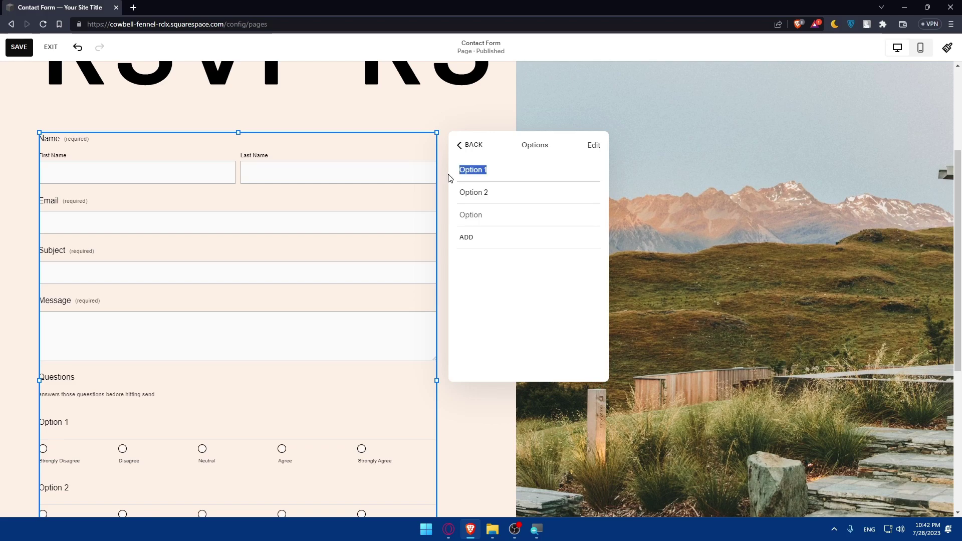
pyautogui.write('T')
pyautogui.moveTo(518, 188); pyautogui.dragTo(389, 196)
pyautogui.write('Test2')
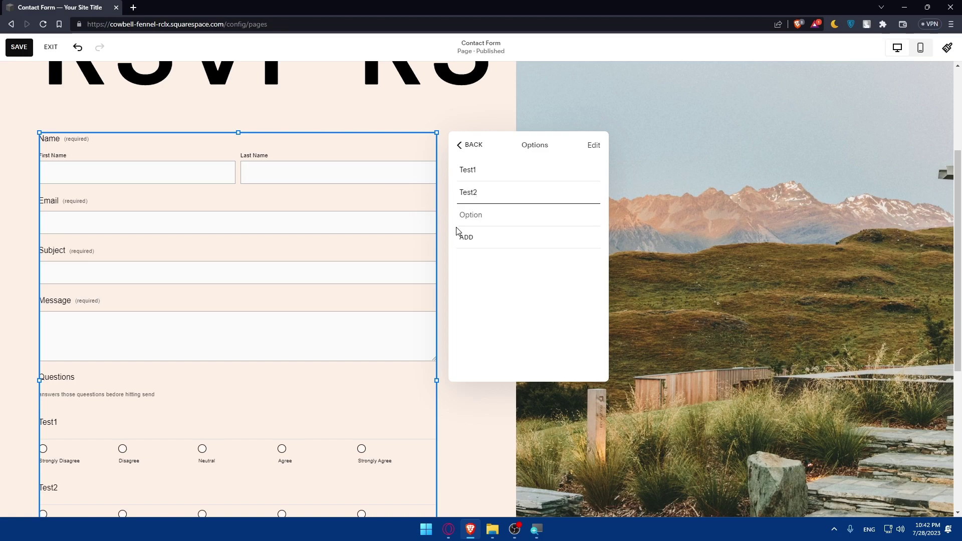
pyautogui.press('Tab')
pyautogui.write('Test3')
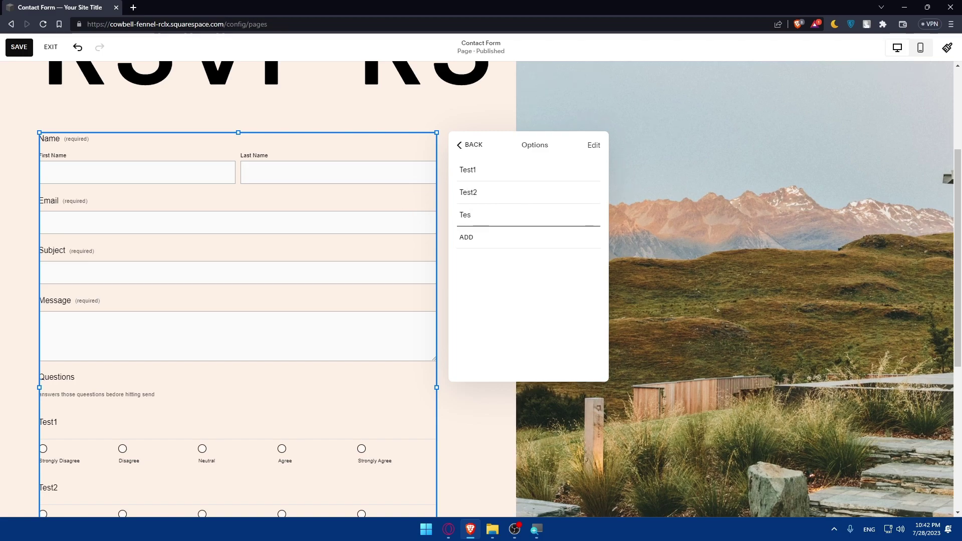
# Step: Make the Questions survey required and go back to the form's field list
pyautogui.click(467, 145)
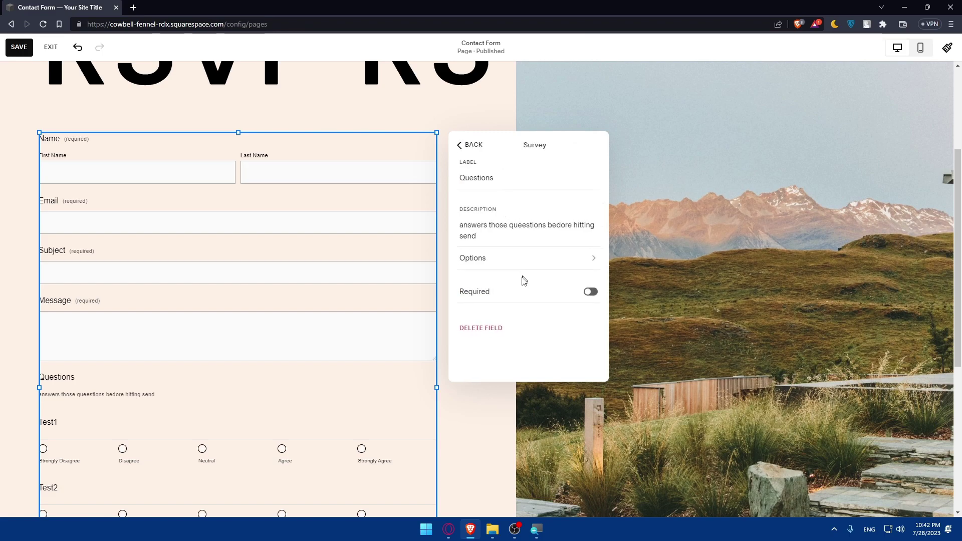
pyautogui.click(591, 291)
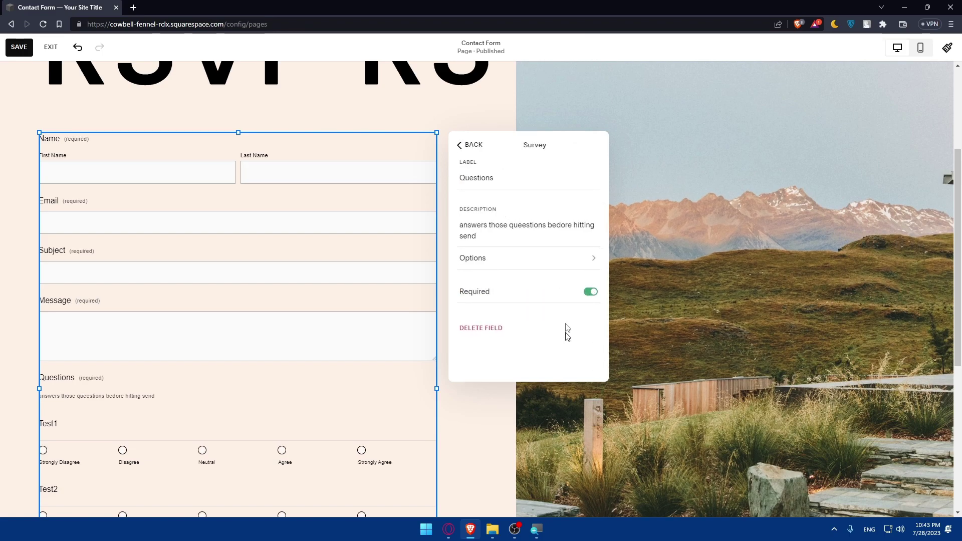
pyautogui.scroll(-5, 141, 343)
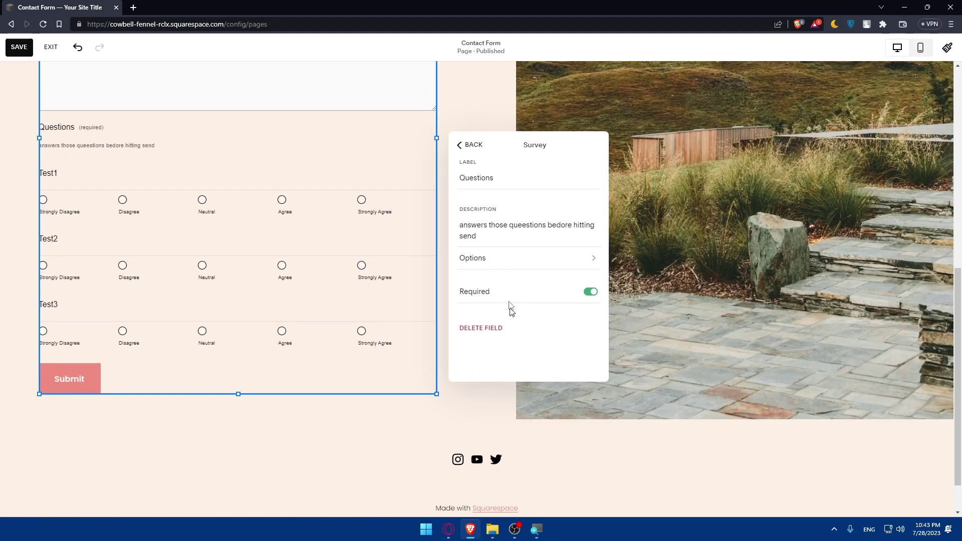
pyautogui.click(471, 145)
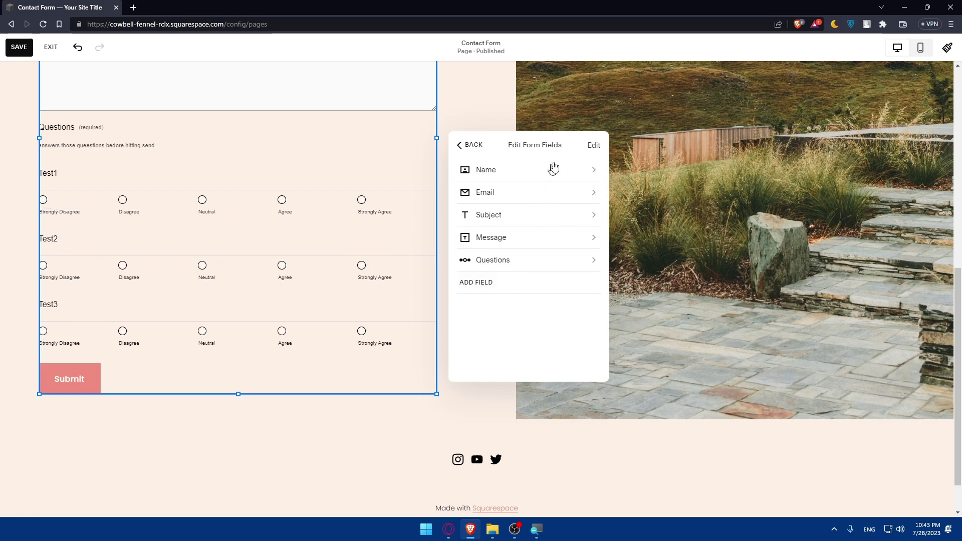
pyautogui.click(527, 288)
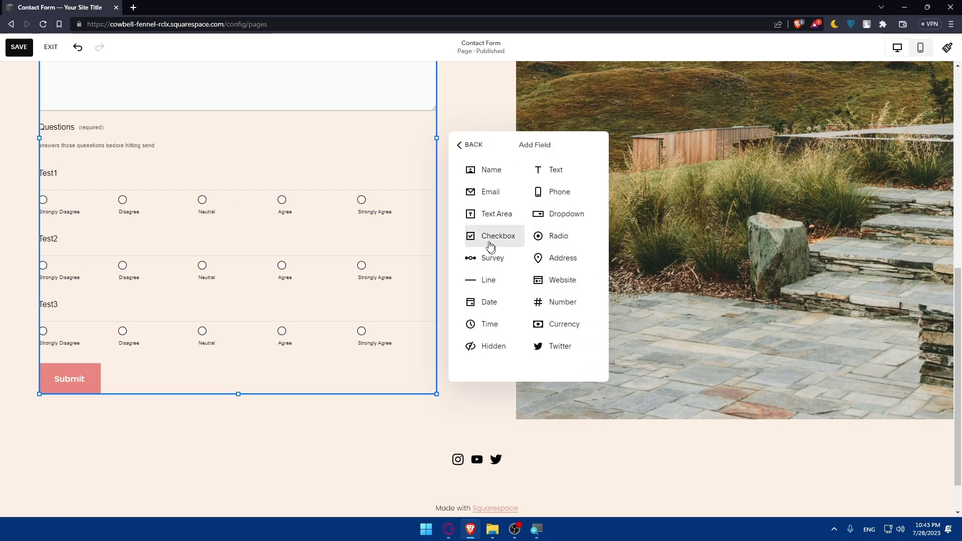
pyautogui.click(459, 146)
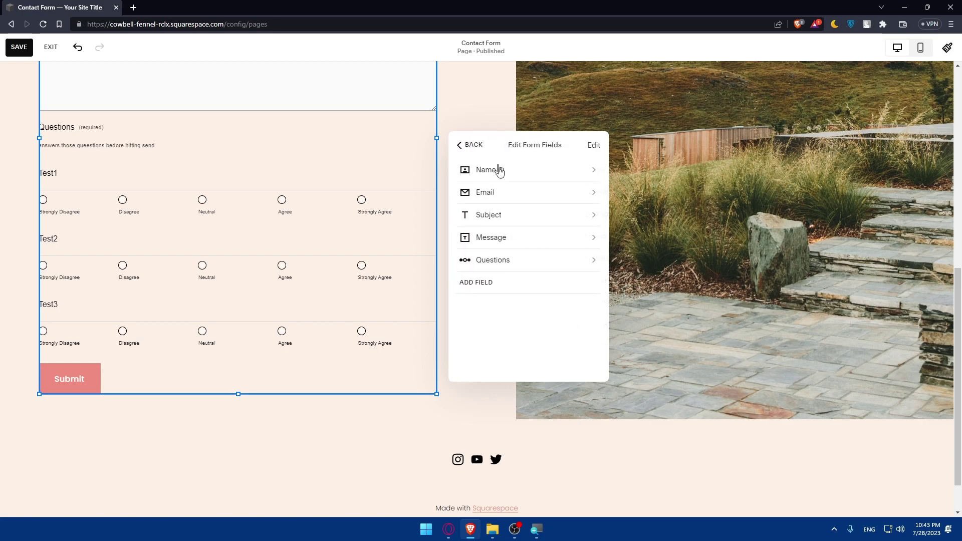
# Step: Open the form's Post-Submit settings and try the redirect-to-URL option
pyautogui.click(461, 147)
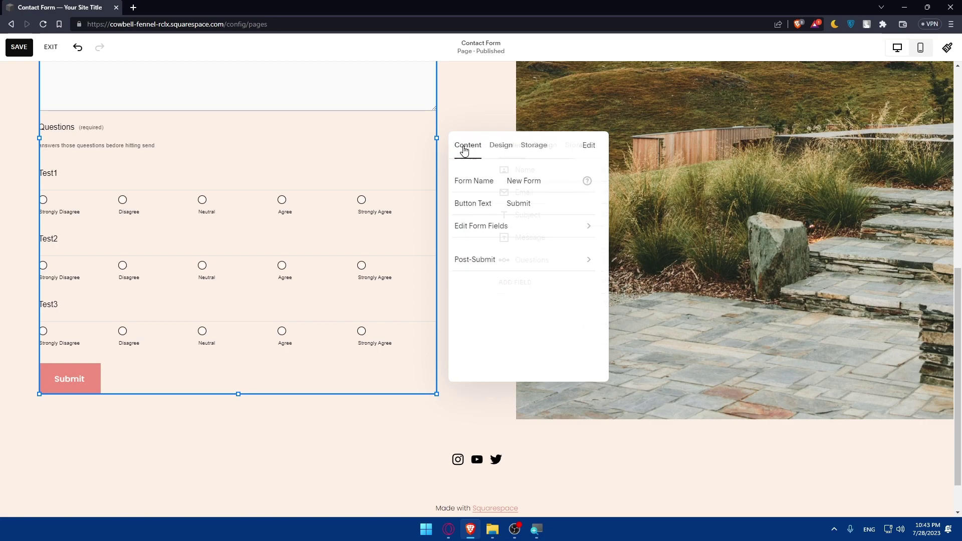
pyautogui.click(505, 266)
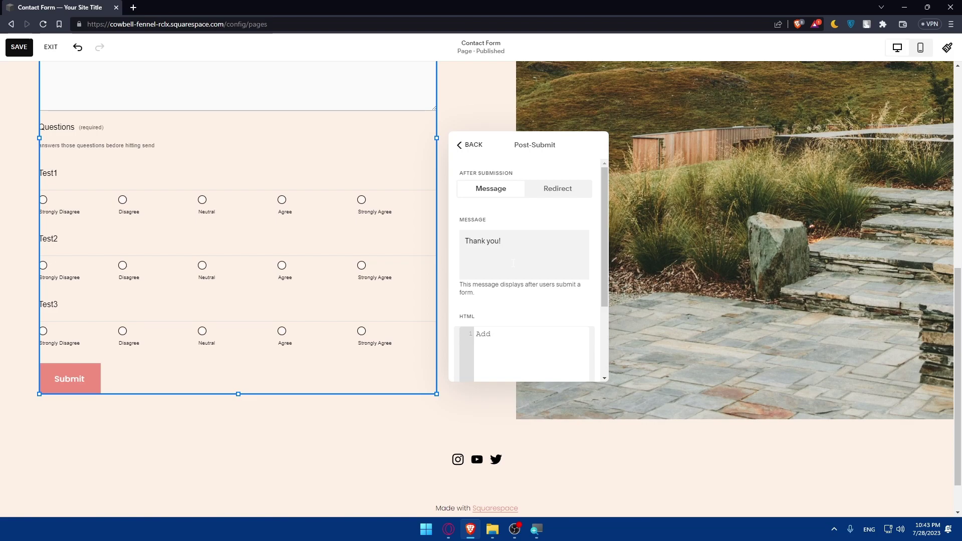
pyautogui.click(511, 244)
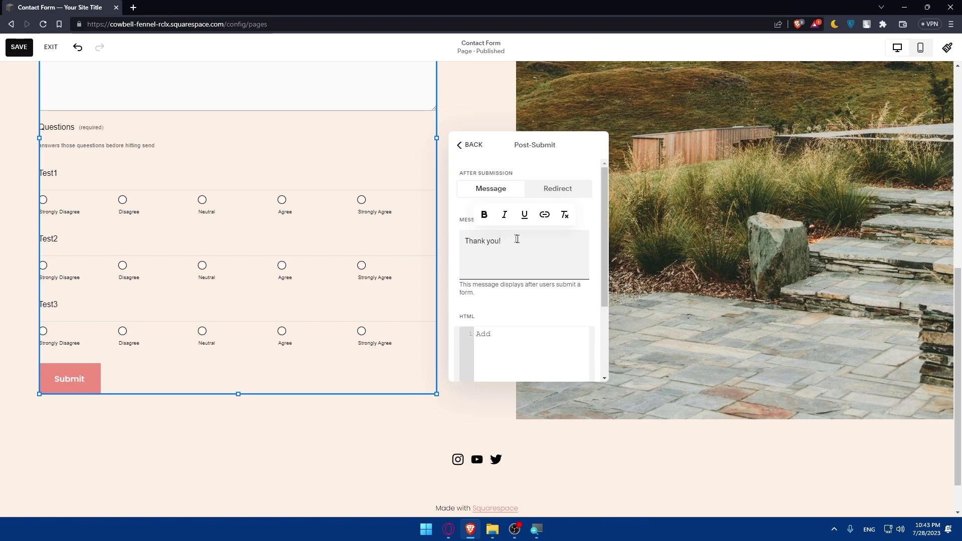
pyautogui.tripleClick(517, 239)
pyautogui.click(558, 167)
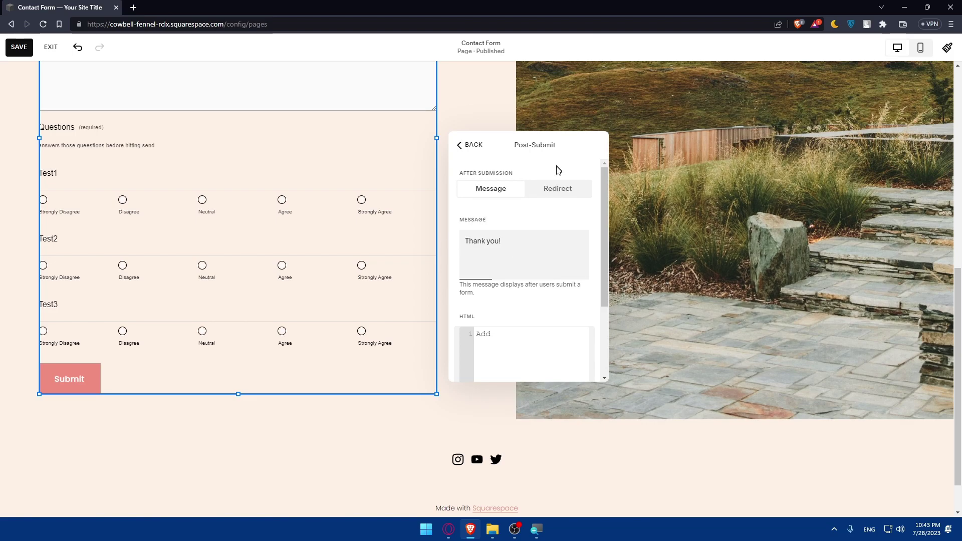
pyautogui.click(538, 189)
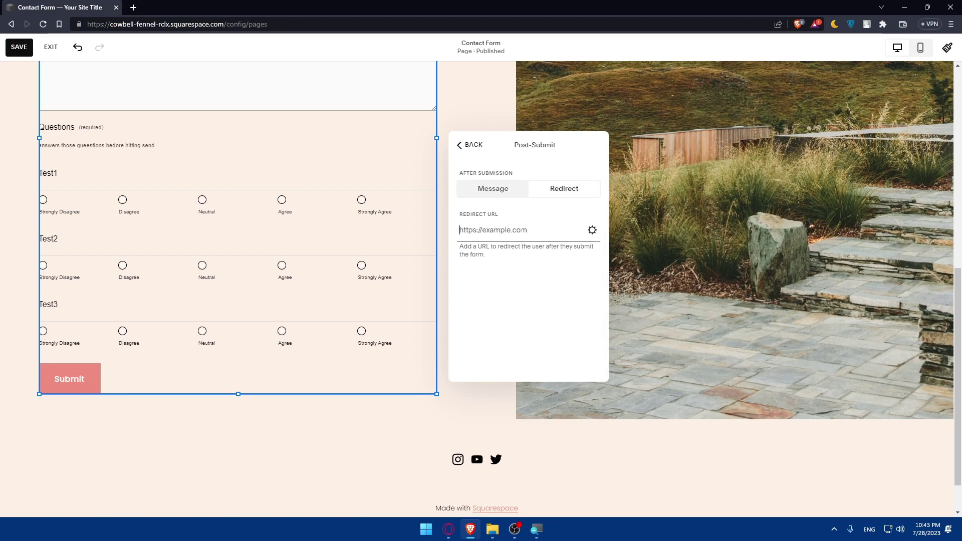
pyautogui.click(511, 291)
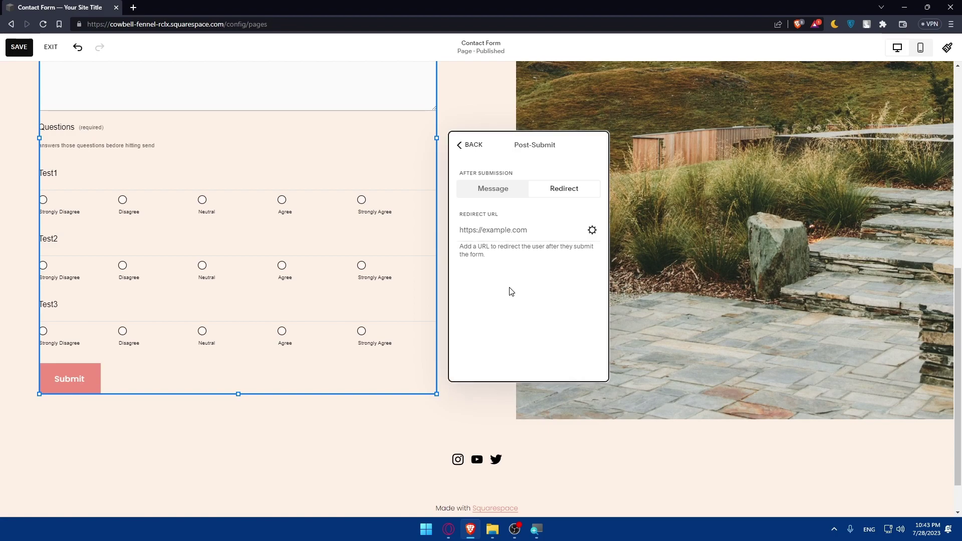
pyautogui.click(503, 230)
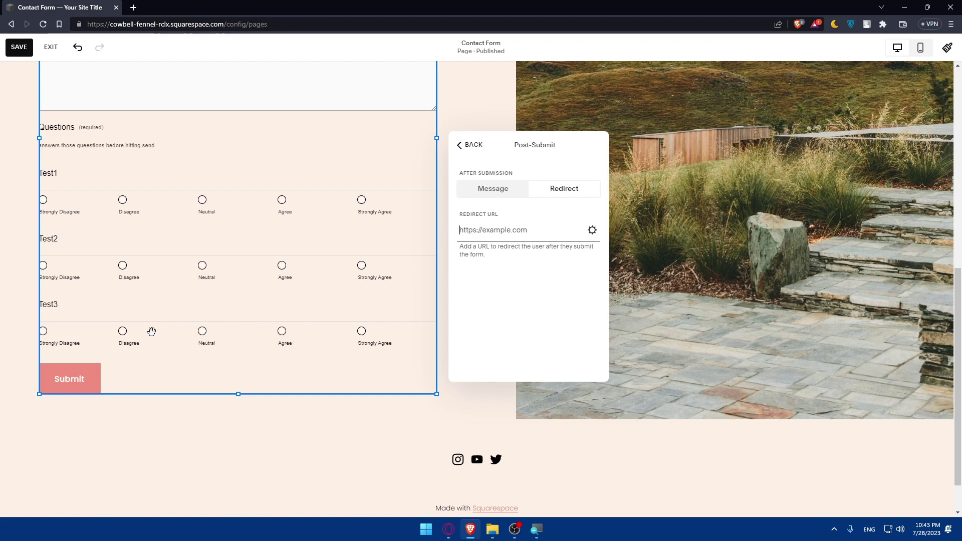
# Step: Switch back to the 'Thank you!' message and type 'Add' in the HTML field
pyautogui.click(498, 192)
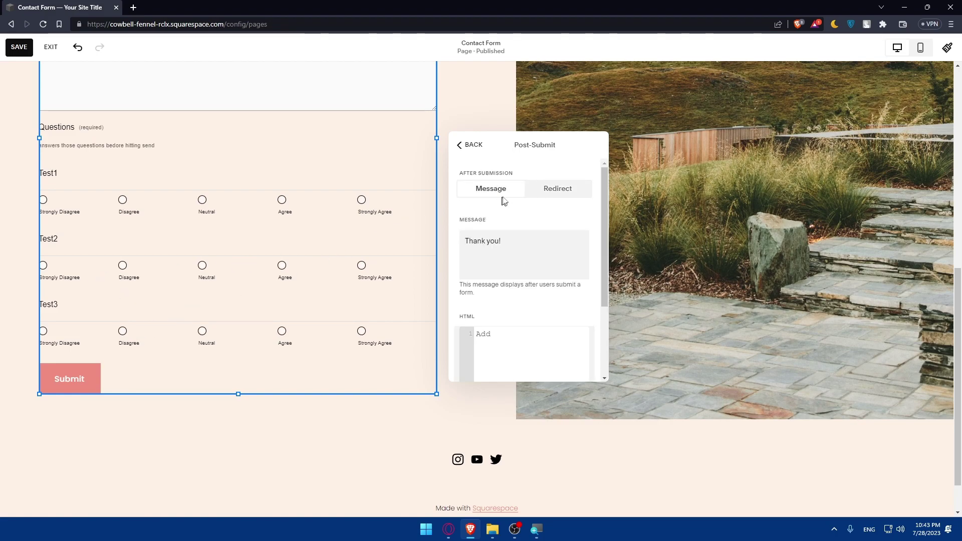
pyautogui.tripleClick(481, 241)
pyautogui.scroll(-2, 481, 243)
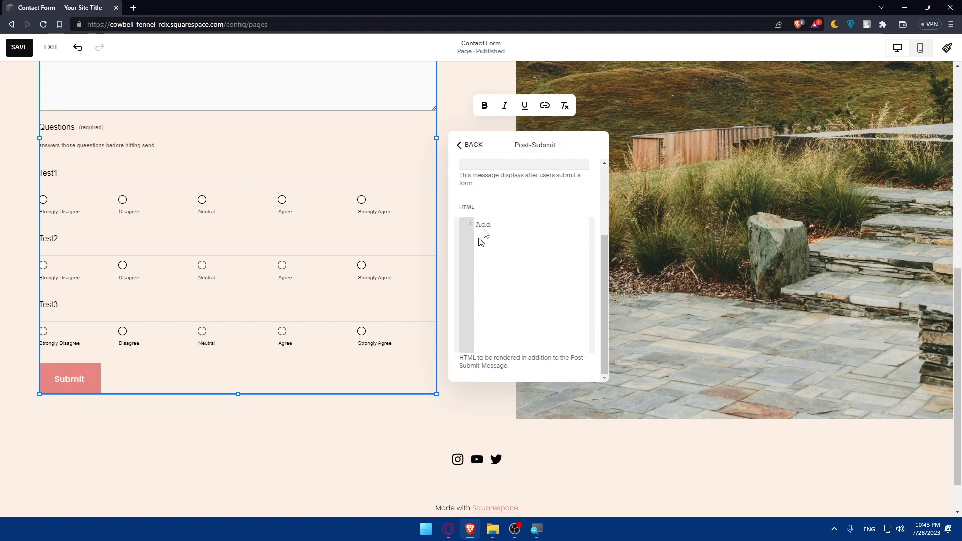
pyautogui.click(524, 245)
pyautogui.write('Add')
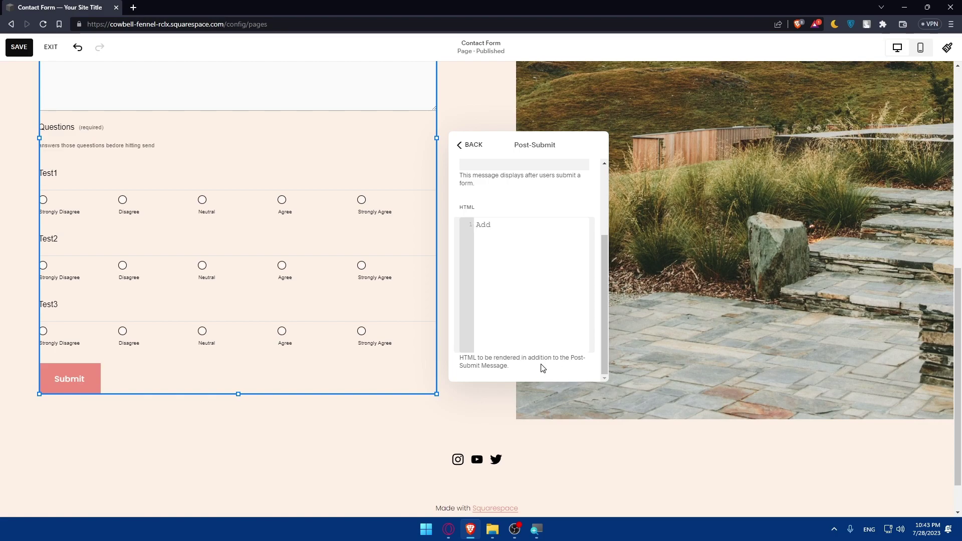
pyautogui.scroll(3, 530, 338)
# Step: Set the form's Button Alignment to center in the Design options
pyautogui.click(467, 145)
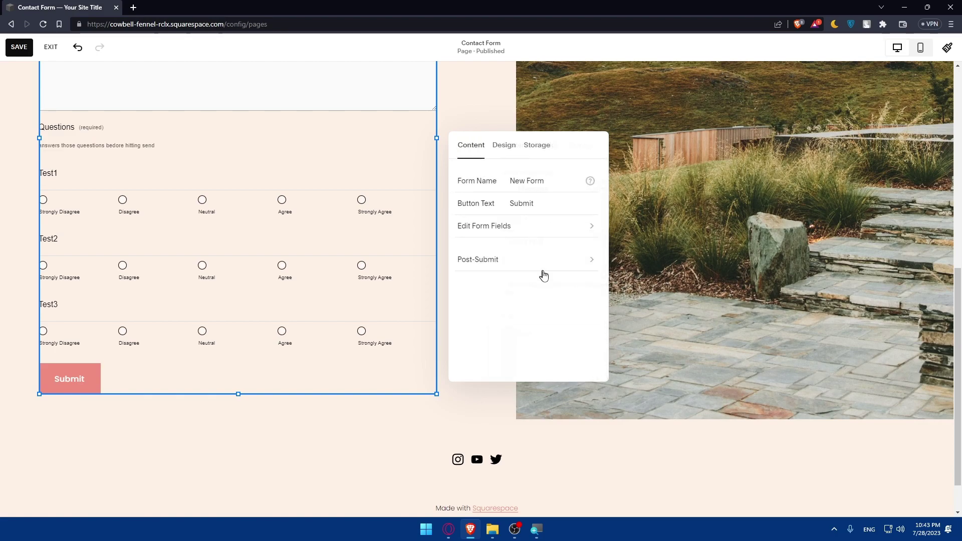
pyautogui.click(514, 146)
pyautogui.scroll(5, 213, 213)
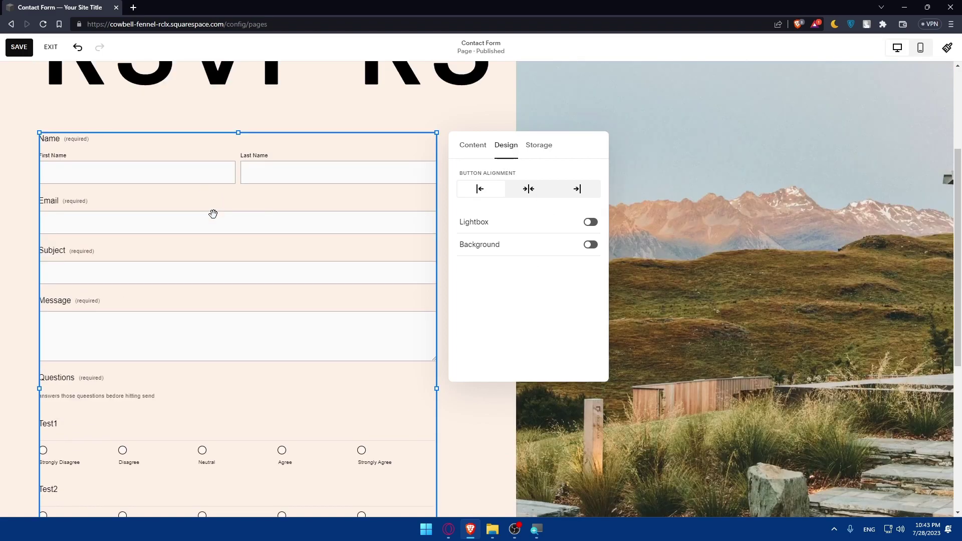
pyautogui.scroll(-2, 290, 229)
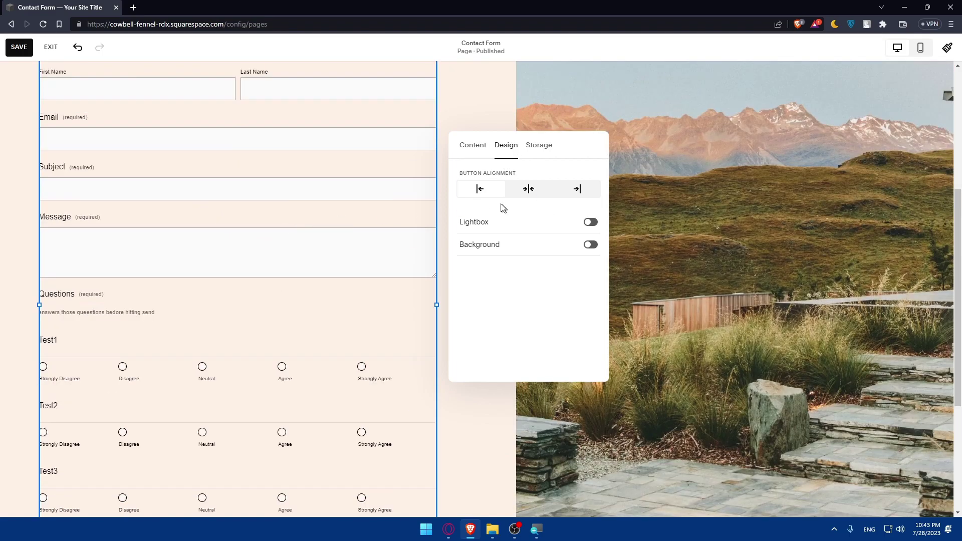
pyautogui.click(529, 189)
pyautogui.scroll(-4, 362, 251)
pyautogui.click(577, 189)
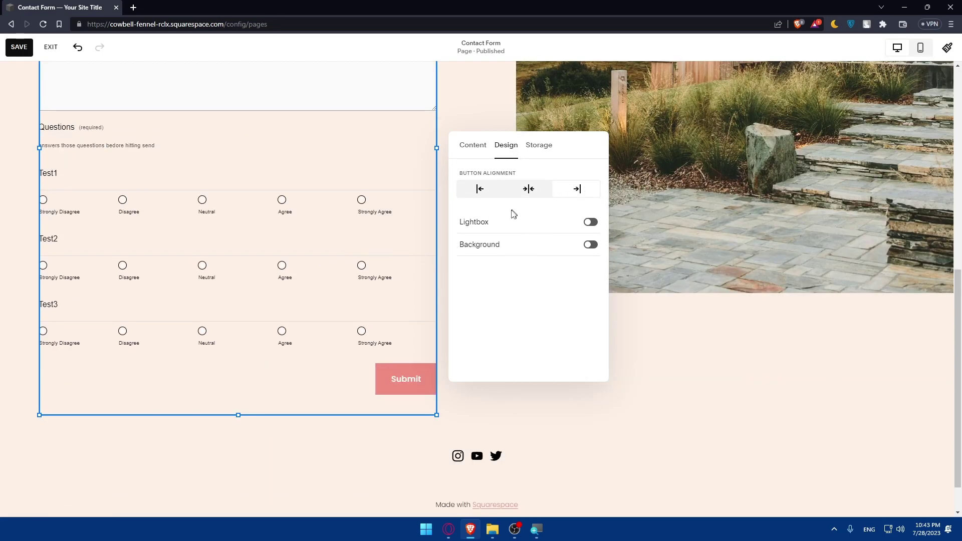
pyautogui.click(488, 193)
pyautogui.click(531, 192)
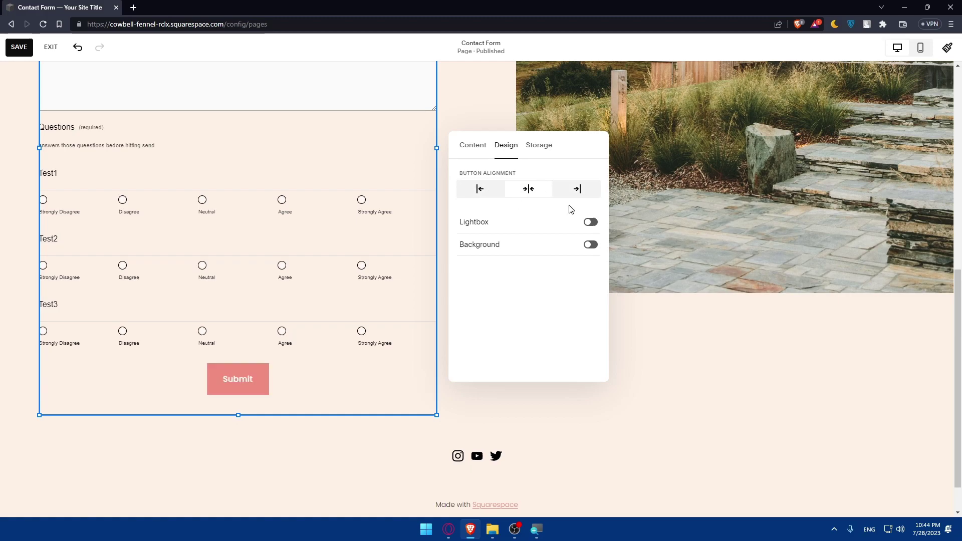
# Step: Try Lightbox and the section settings, then undo Lightbox so the form stays inline
pyautogui.click(591, 223)
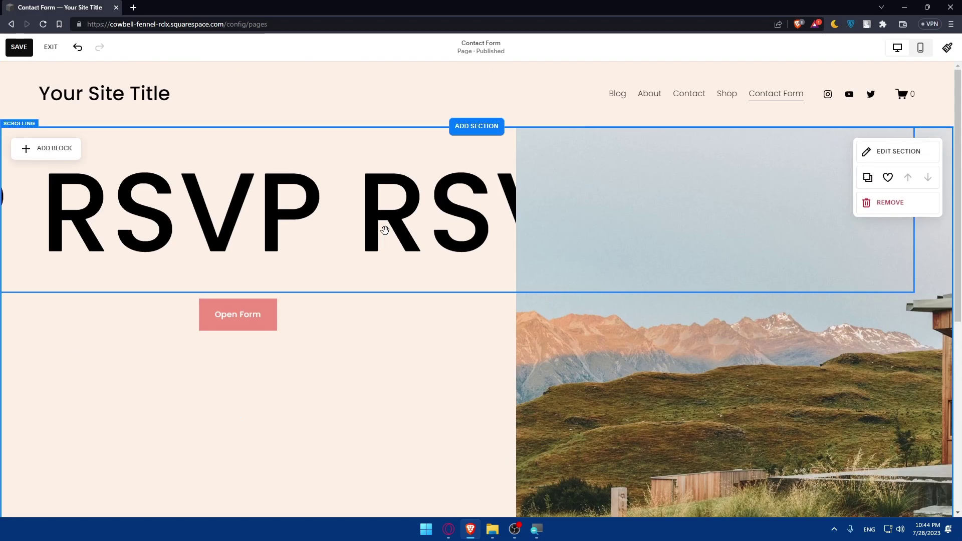
pyautogui.scroll(-5, 381, 238)
pyautogui.scroll(5, 381, 238)
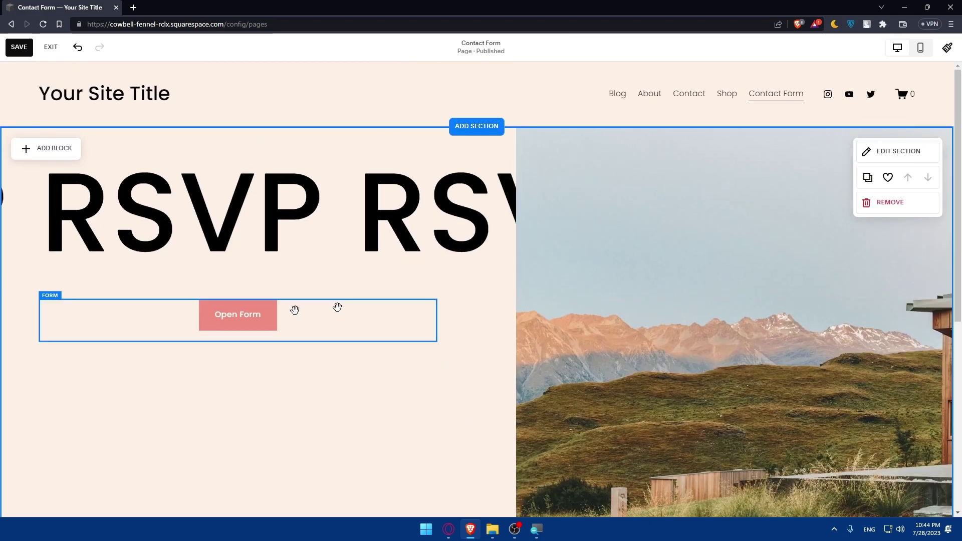
pyautogui.scroll(-5, 289, 275)
pyautogui.scroll(5, 715, 204)
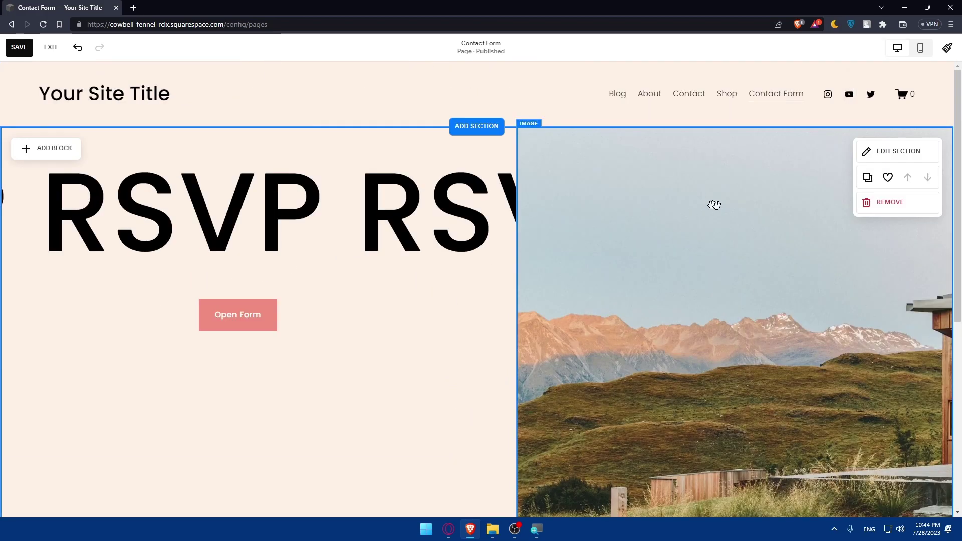
pyautogui.click(892, 157)
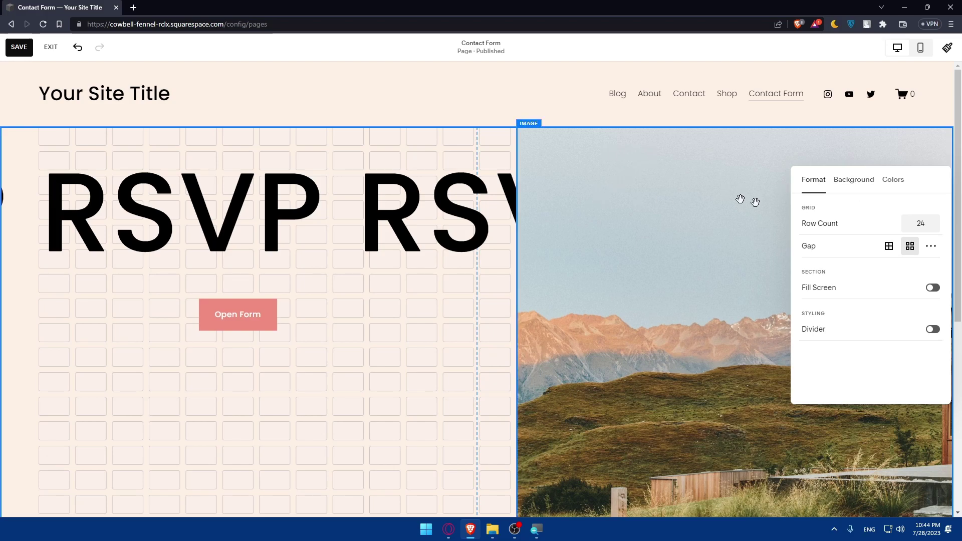
pyautogui.click(854, 179)
pyautogui.click(892, 179)
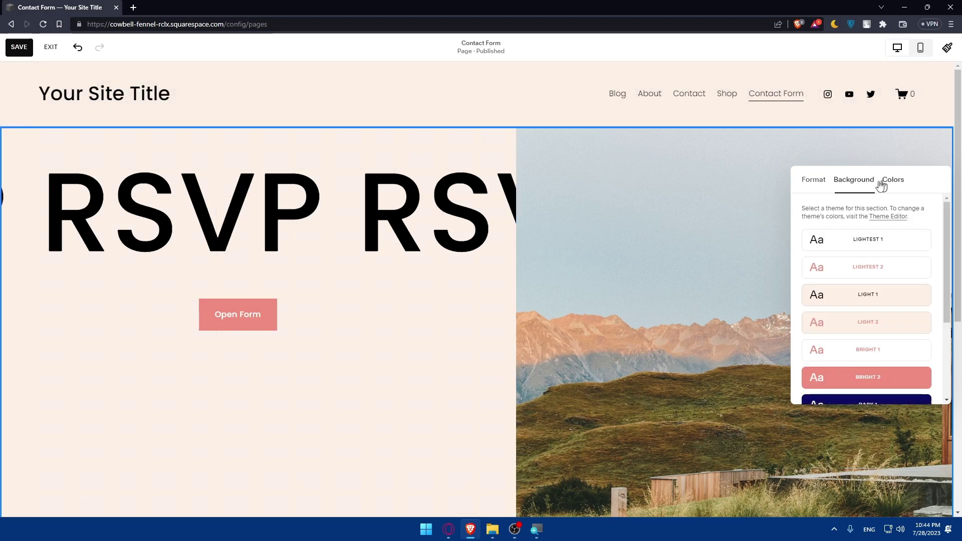
pyautogui.click(811, 181)
pyautogui.scroll(-3, 551, 201)
pyautogui.click(326, 247)
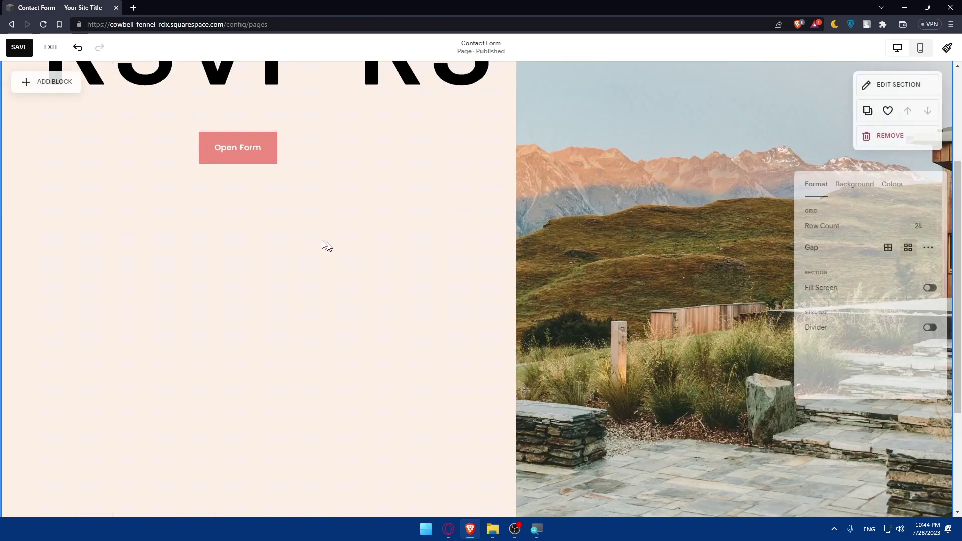
pyautogui.hotkey('ctrl', 'z')
pyautogui.doubleClick(283, 256)
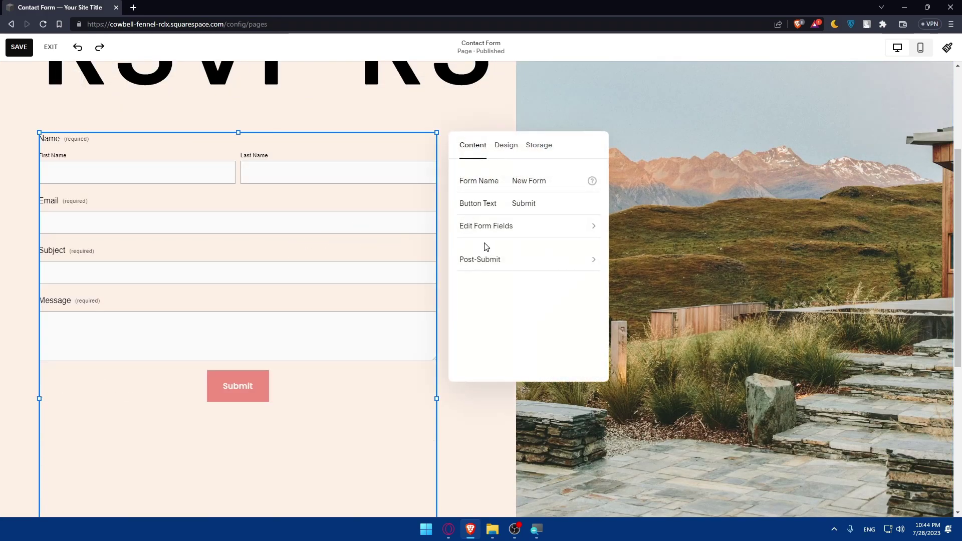
# Step: Turn on the form background and try navy, cream, then pink at lower opacity
pyautogui.click(504, 147)
pyautogui.click(590, 246)
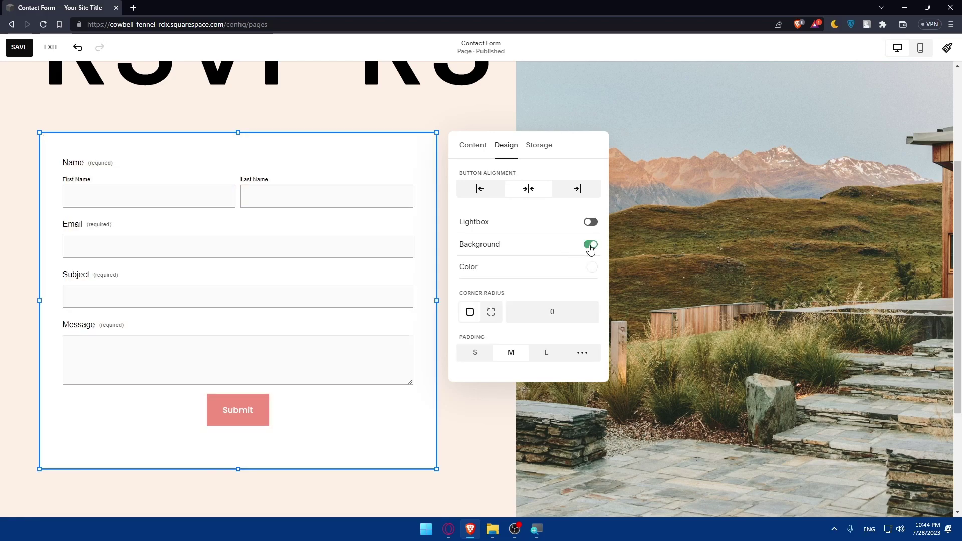
pyautogui.click(588, 274)
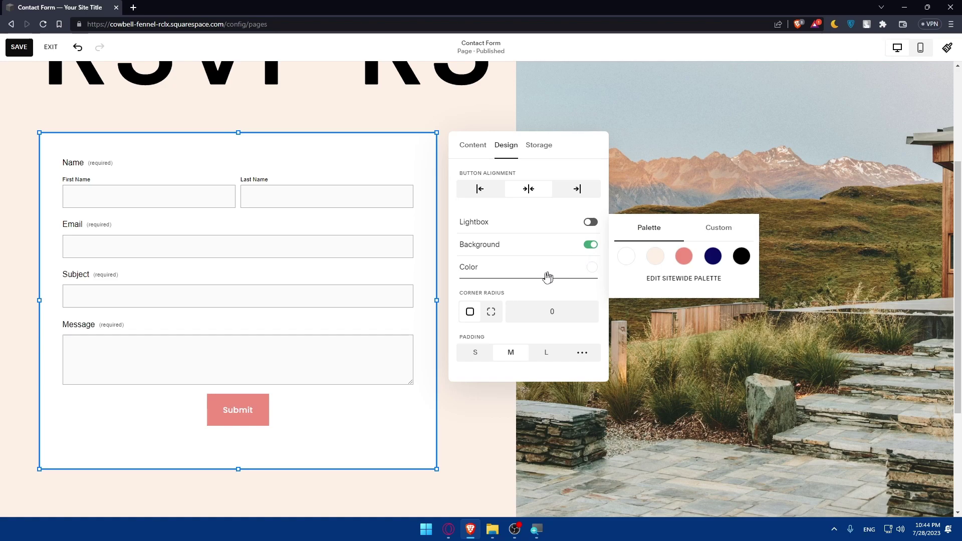
pyautogui.click(712, 257)
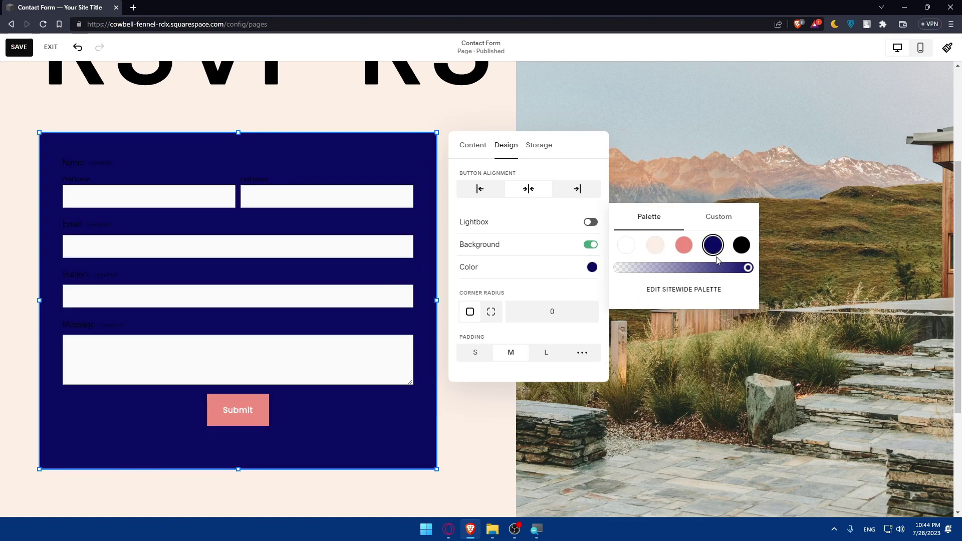
pyautogui.click(656, 246)
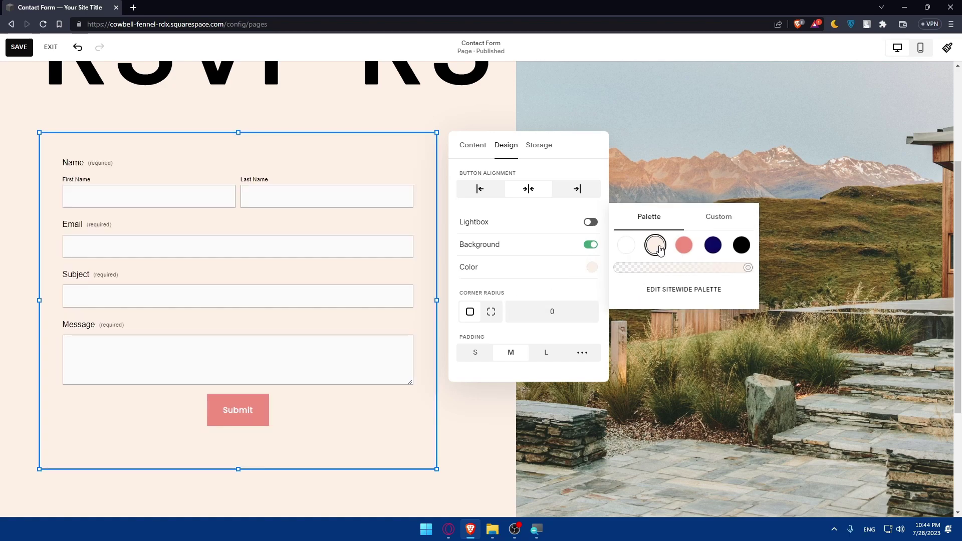
pyautogui.click(684, 249)
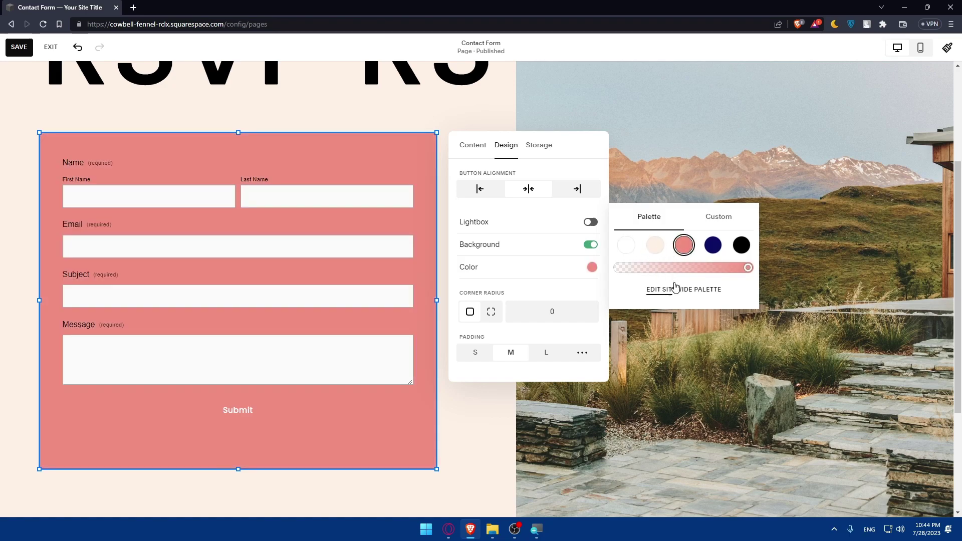
pyautogui.moveTo(669, 268); pyautogui.dragTo(661, 268)
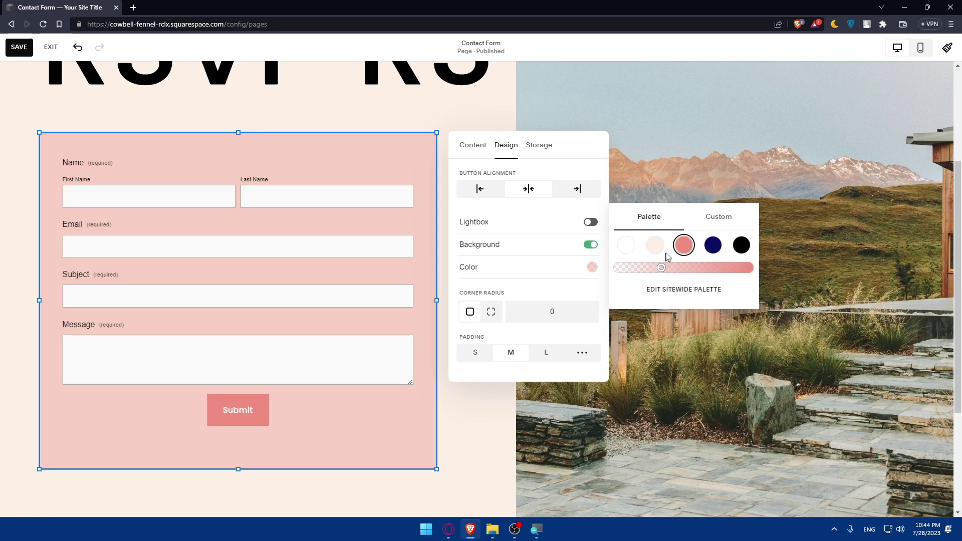
# Step: Set a custom pale lavender background colour, RGB 168, 183, 234 at 33% opacity
pyautogui.click(713, 217)
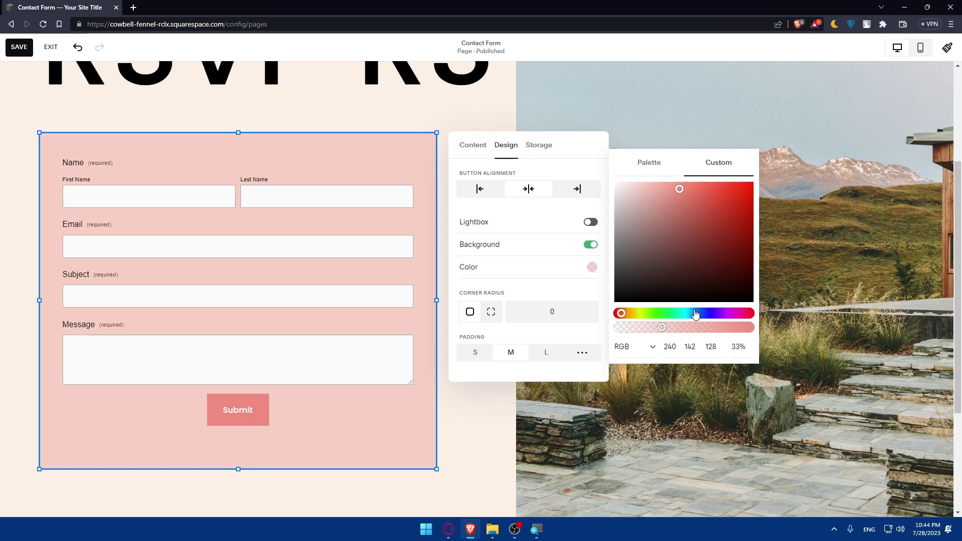
pyautogui.moveTo(696, 314); pyautogui.dragTo(701, 314)
pyautogui.moveTo(692, 215); pyautogui.dragTo(655, 192)
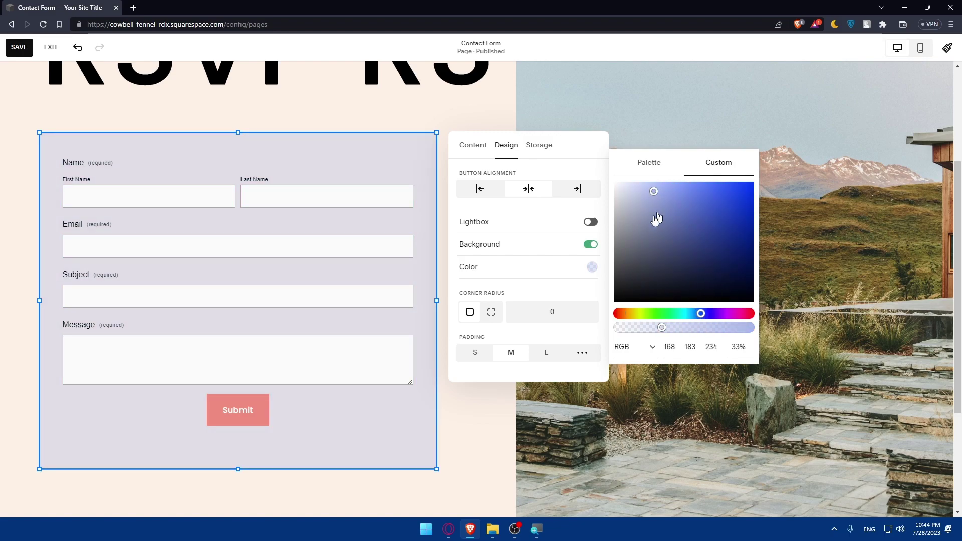
# Step: Switch on Enable Google reCAPTCHA in the form's Storage settings
pyautogui.click(530, 149)
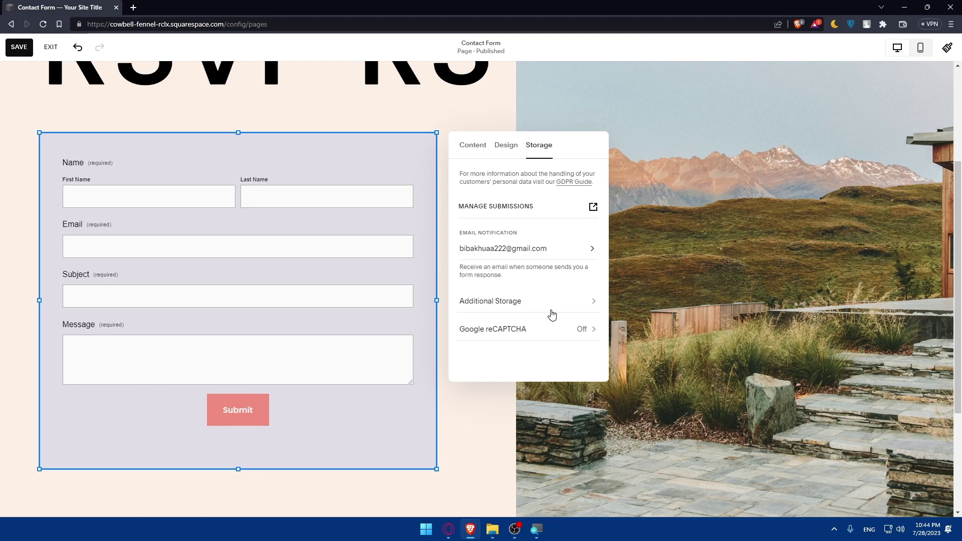
pyautogui.click(558, 331)
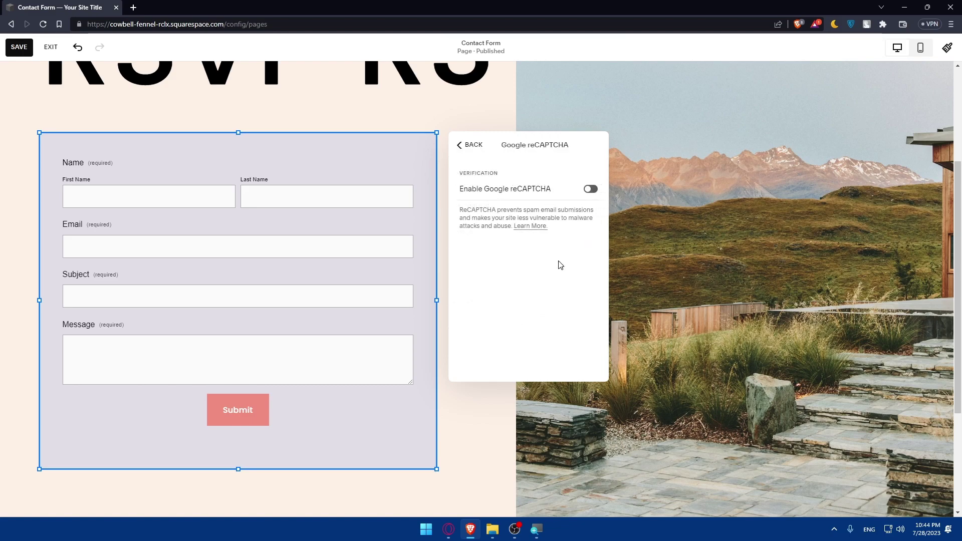
pyautogui.click(596, 190)
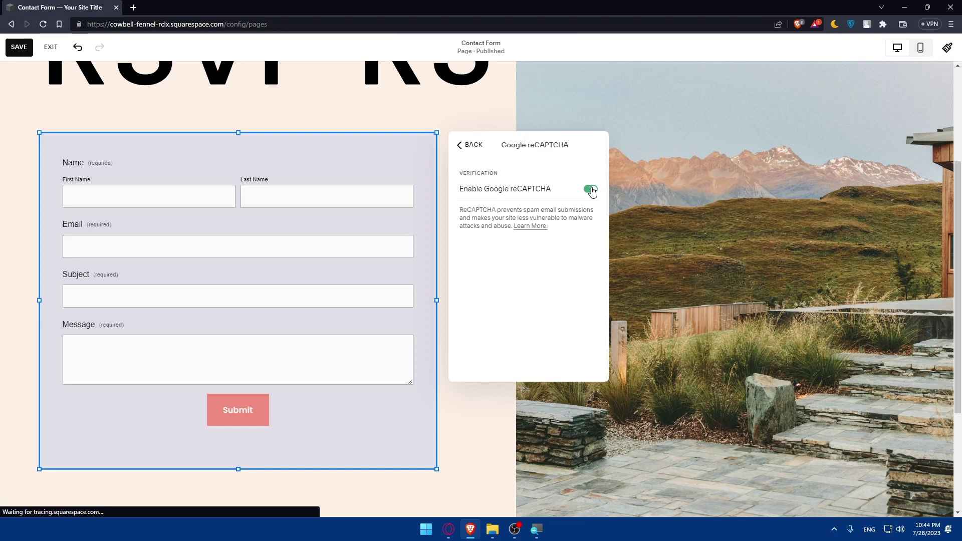
pyautogui.click(462, 144)
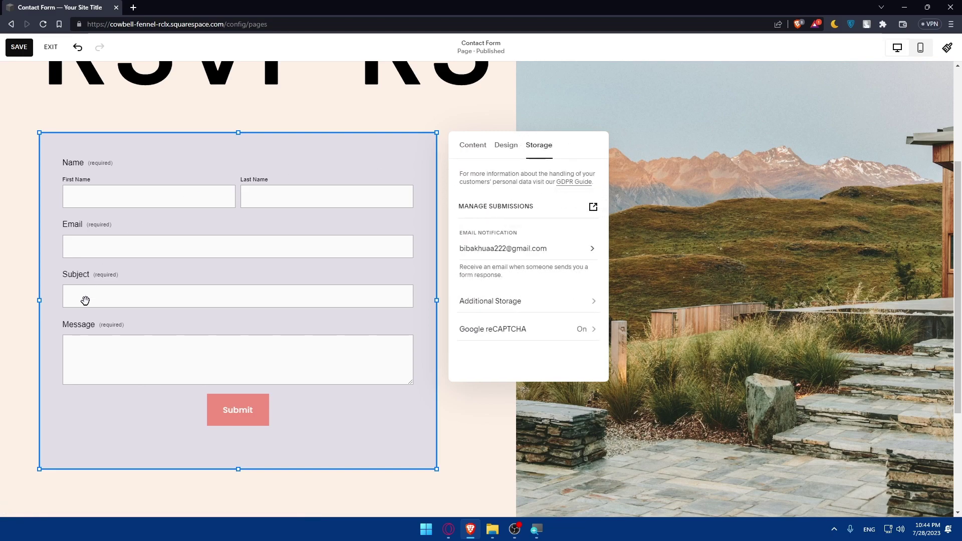